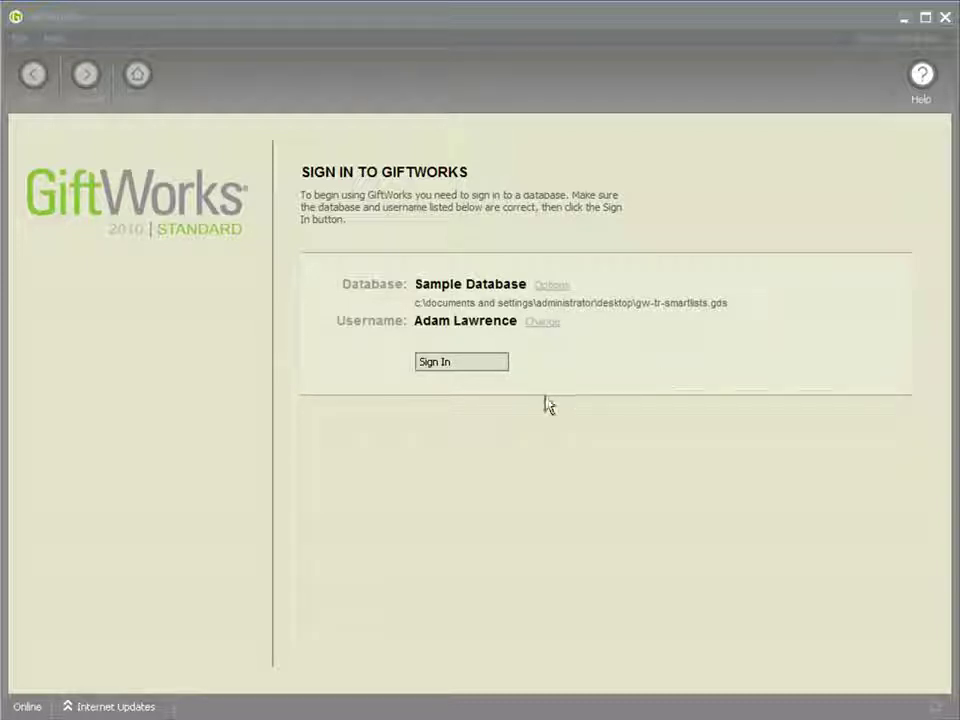
# Sign in to the Sample Database and open the standard SmartList of donors who gave last year
pyautogui.click(455, 364)
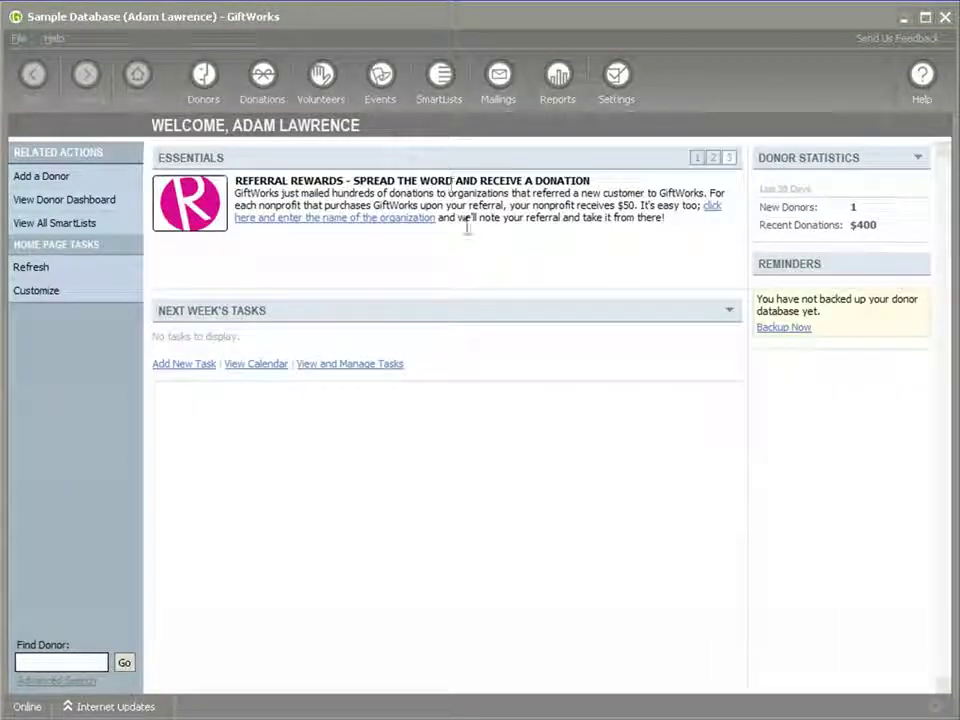
pyautogui.click(437, 97)
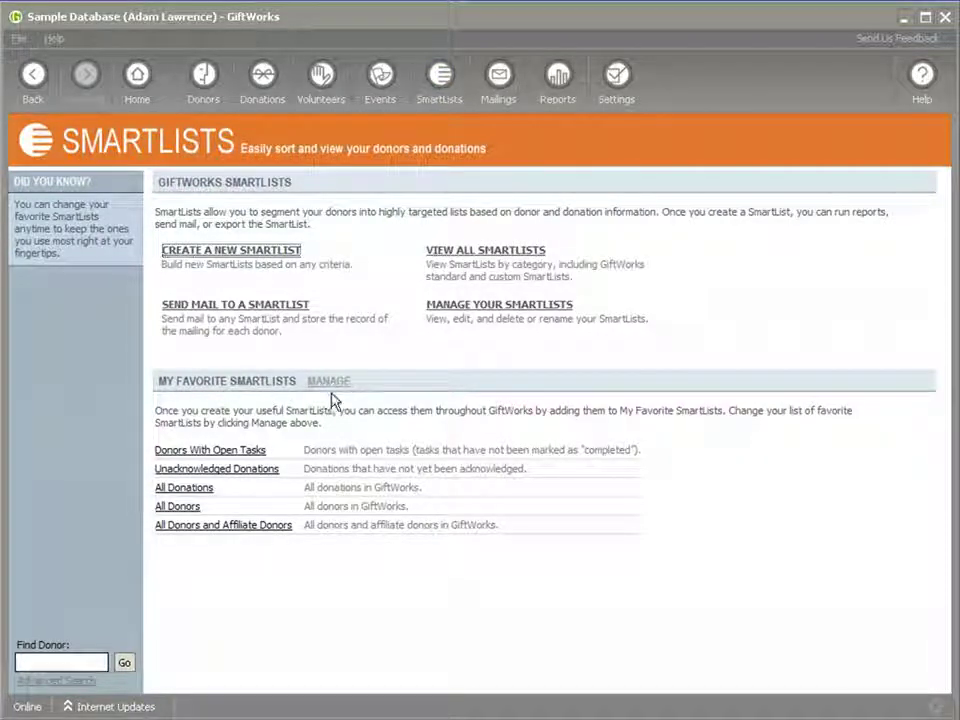
pyautogui.click(456, 252)
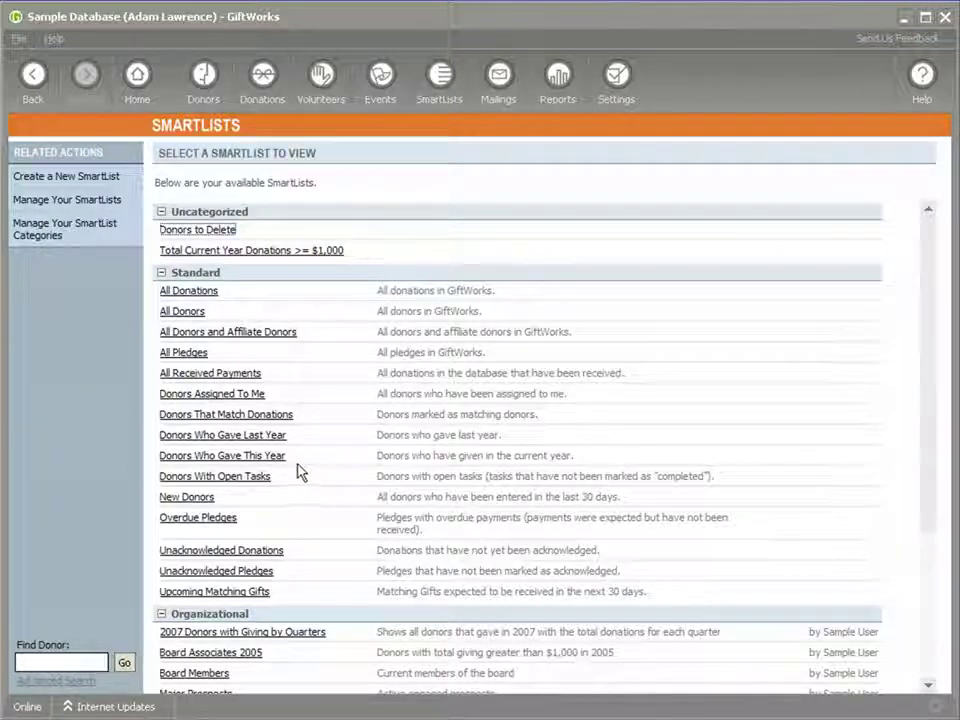
pyautogui.click(278, 438)
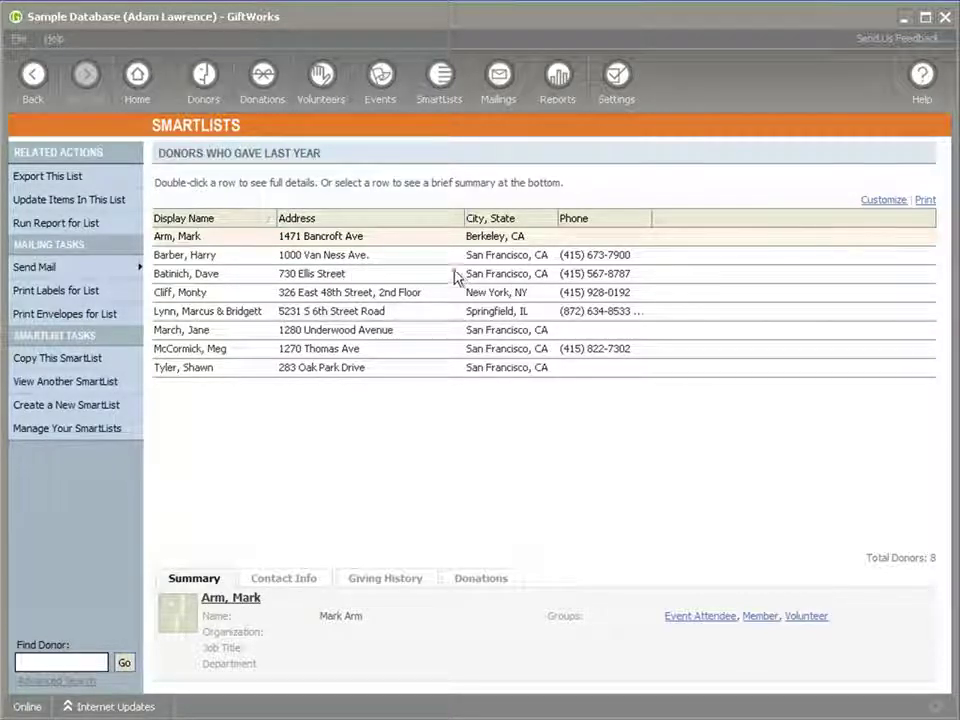
# Start a letters-only mailing to the donors who gave last year, proceed to its recipients, and abandon the unfinished mailing
pyautogui.click(113, 277)
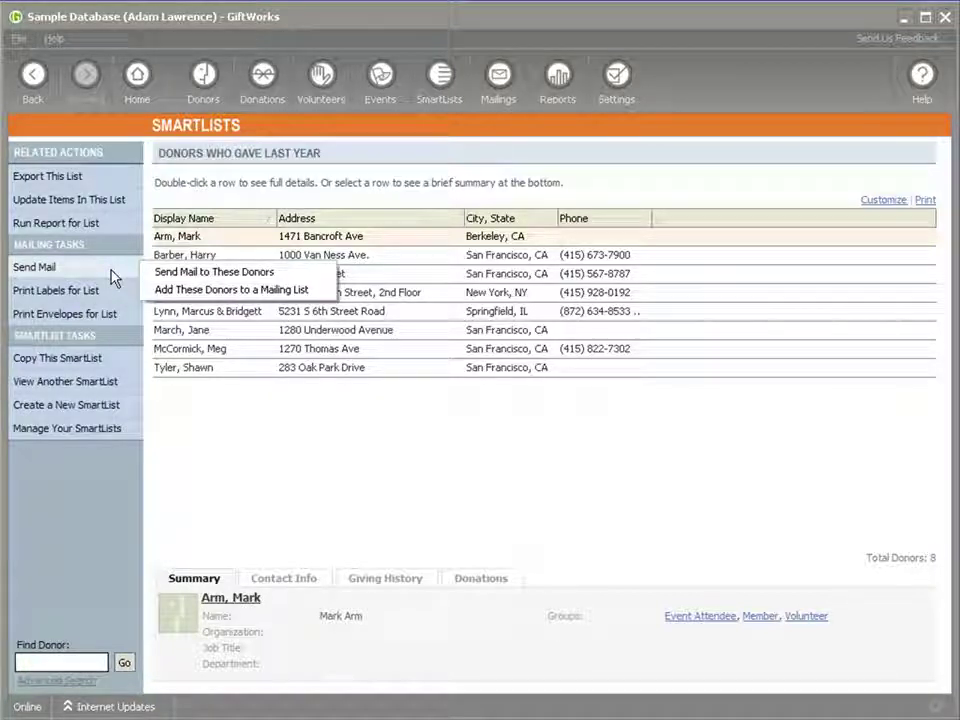
pyautogui.click(177, 272)
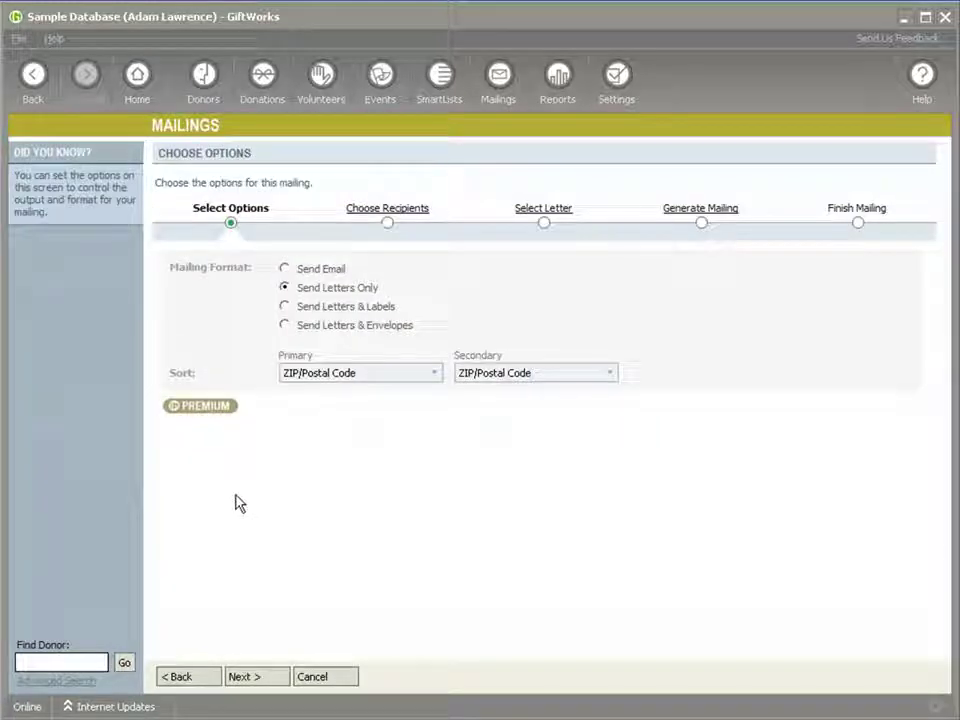
pyautogui.click(253, 679)
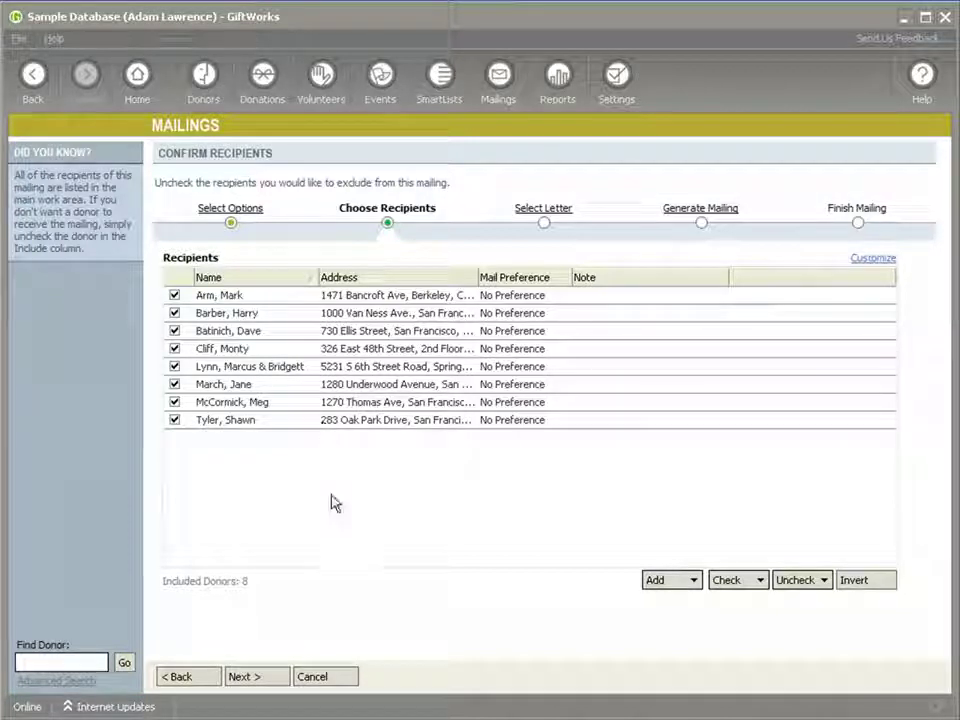
pyautogui.click(318, 679)
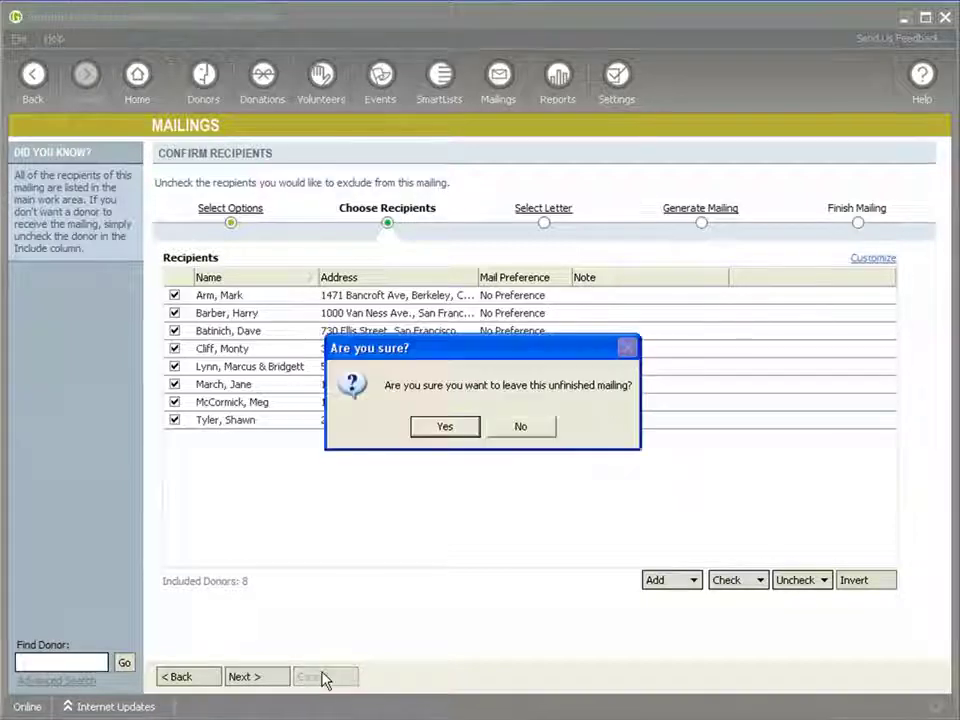
pyautogui.click(444, 426)
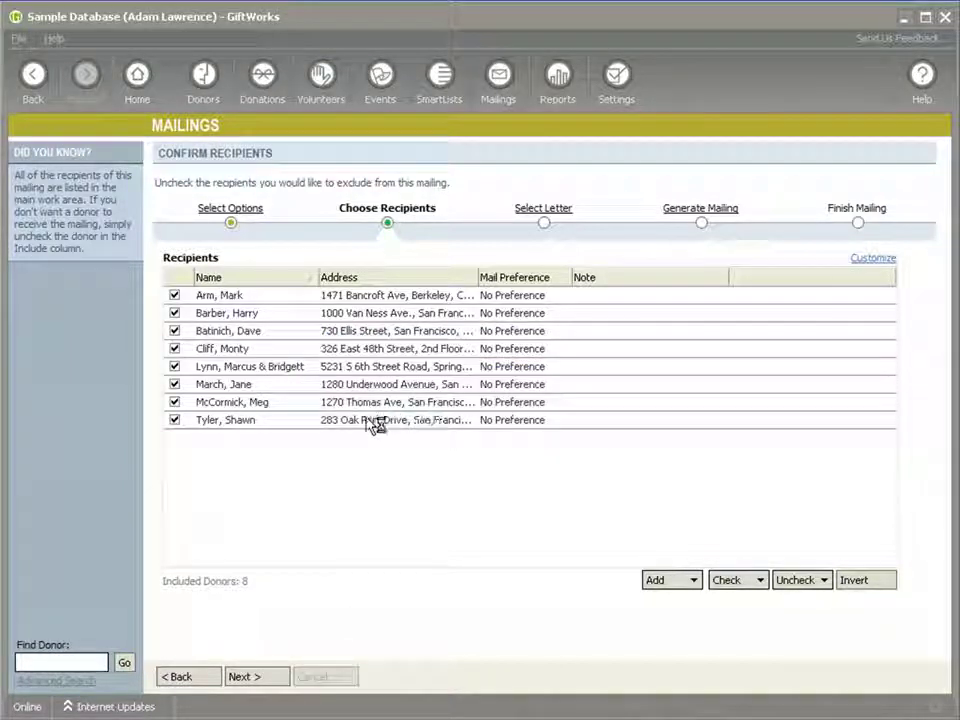
# Open the standard Unacknowledged Donations SmartList from the list of all SmartLists
pyautogui.click(445, 100)
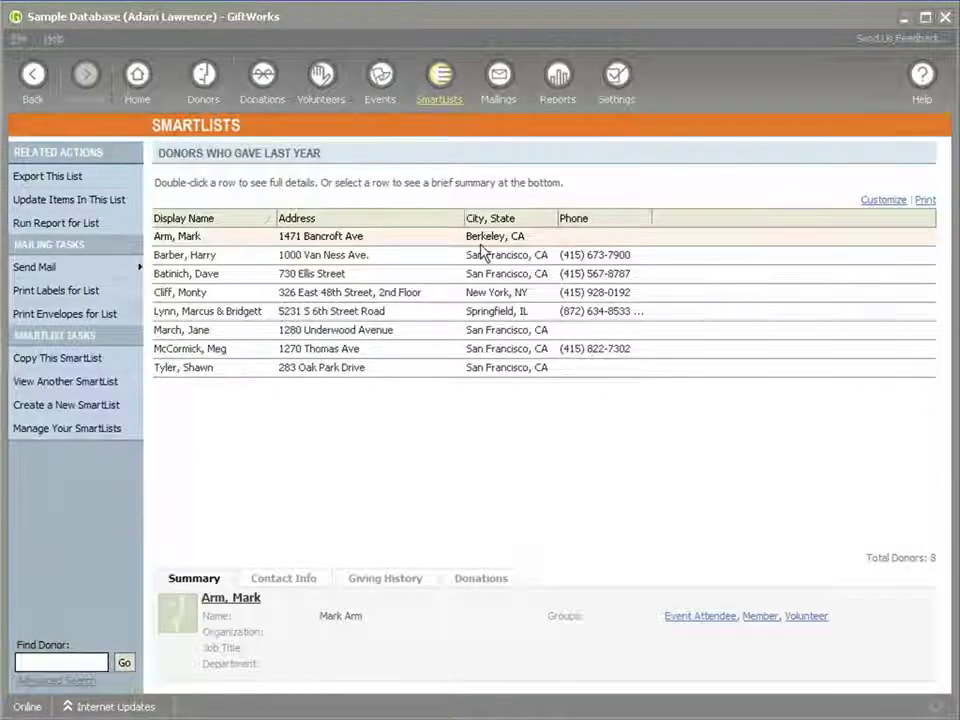
pyautogui.click(446, 253)
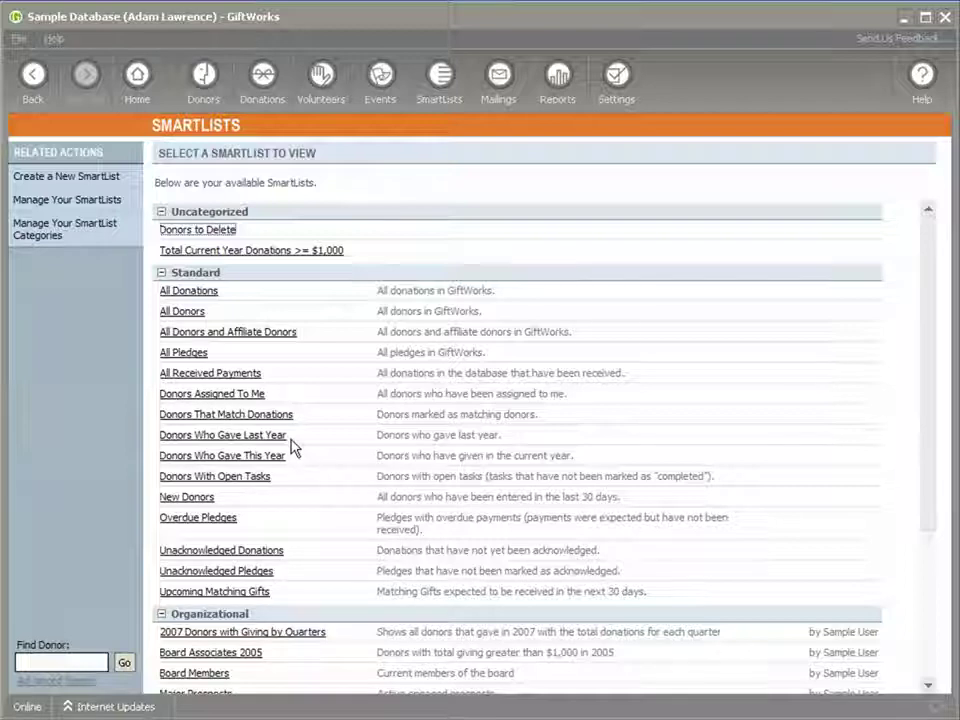
pyautogui.scroll(-3, 302, 472)
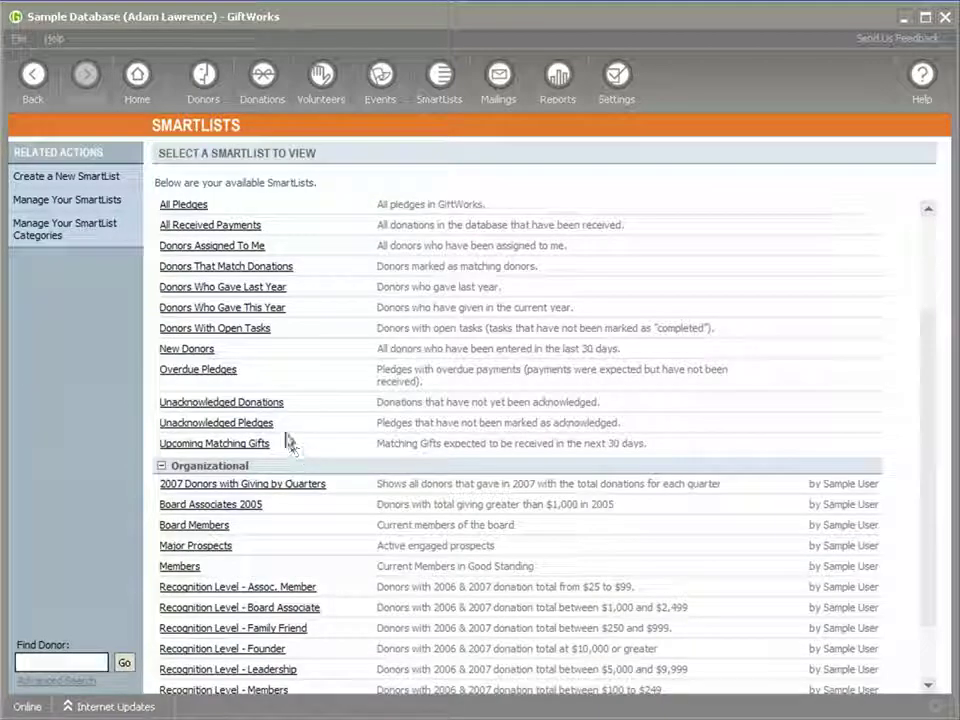
pyautogui.click(226, 409)
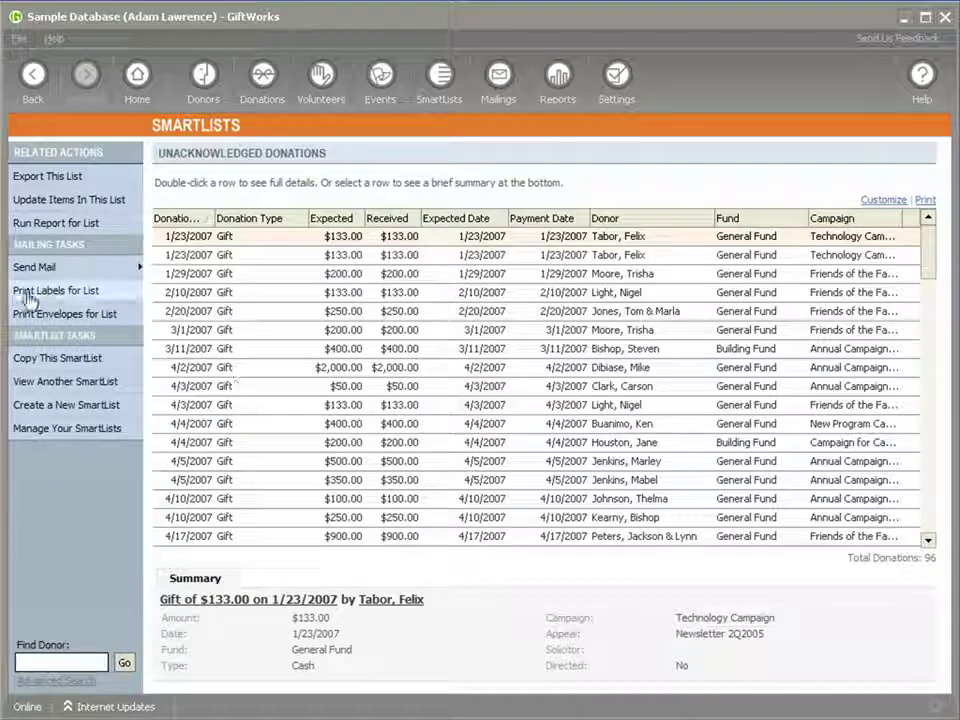
# Start a letters-only mailing to the donors in Unacknowledged Donations, proceed to its recipients, and abandon the mailing
pyautogui.click(66, 272)
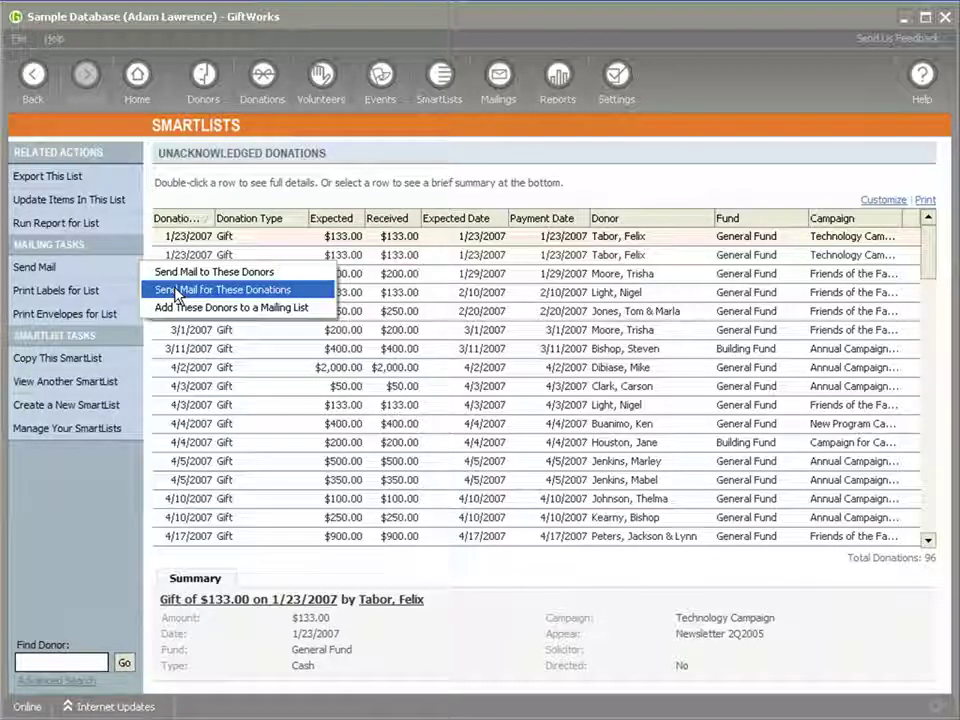
pyautogui.click(188, 272)
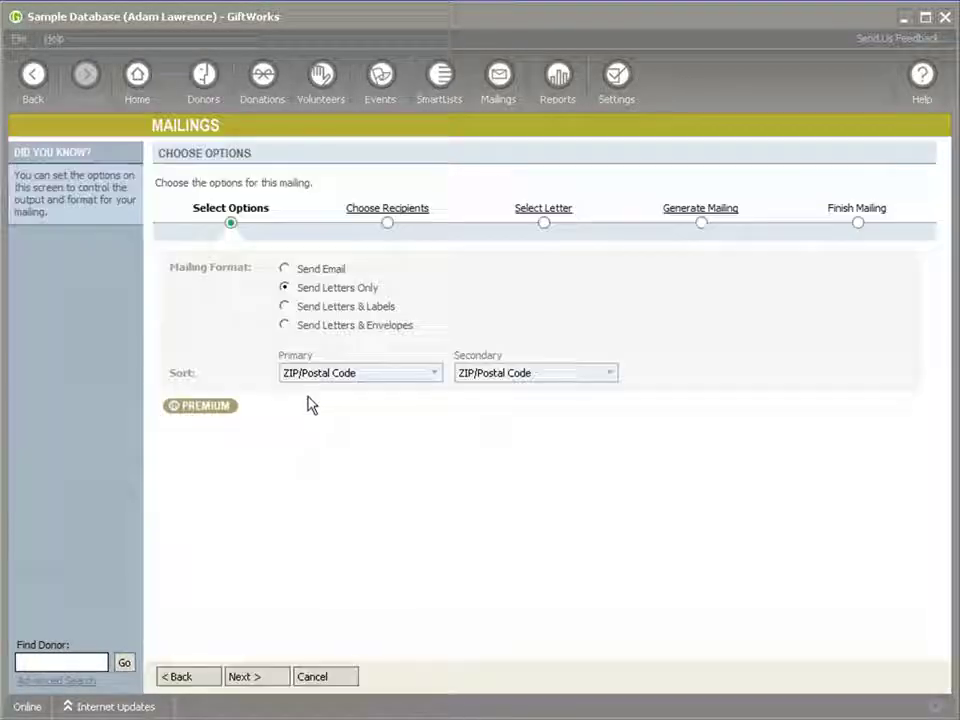
pyautogui.click(276, 678)
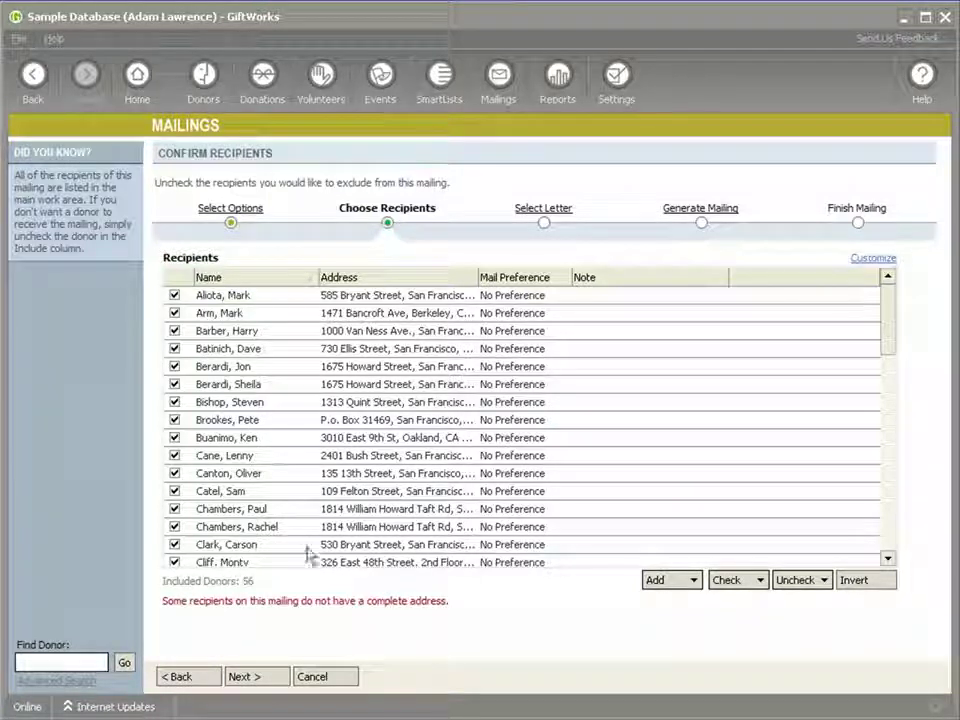
pyautogui.click(328, 679)
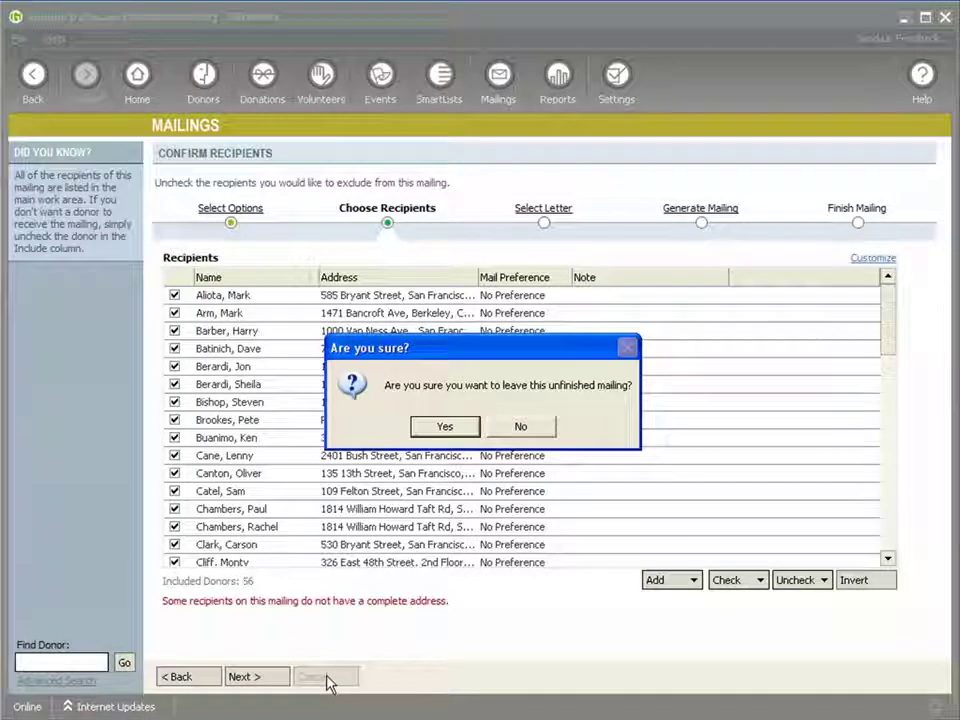
pyautogui.click(445, 426)
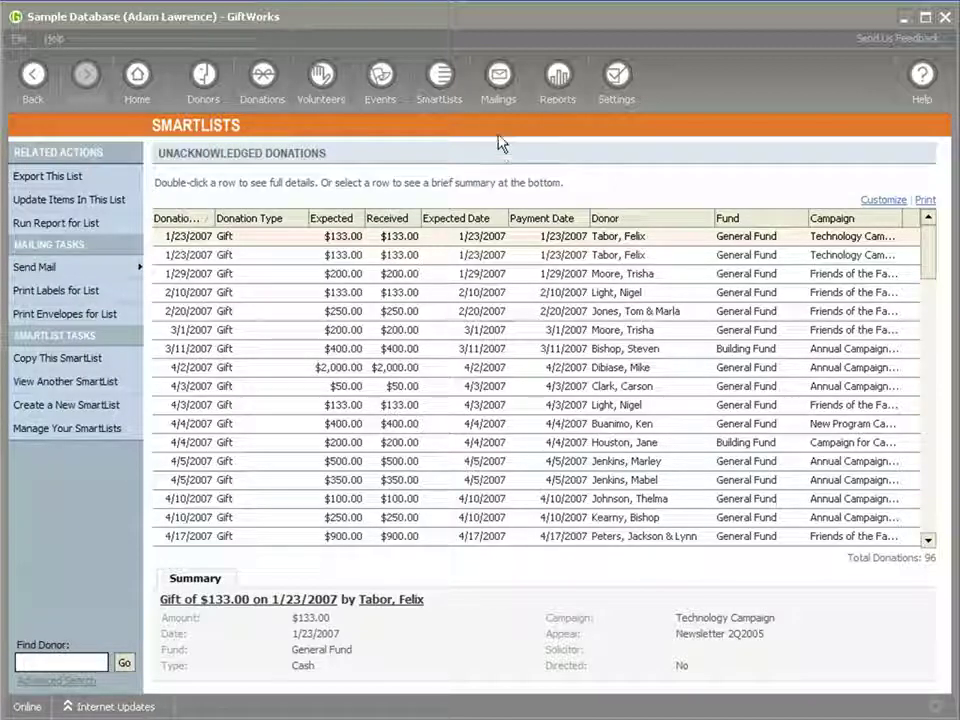
# Start a mailing to a list from the mailing center and choose the Overdue Pledges SmartList as its source
pyautogui.click(497, 100)
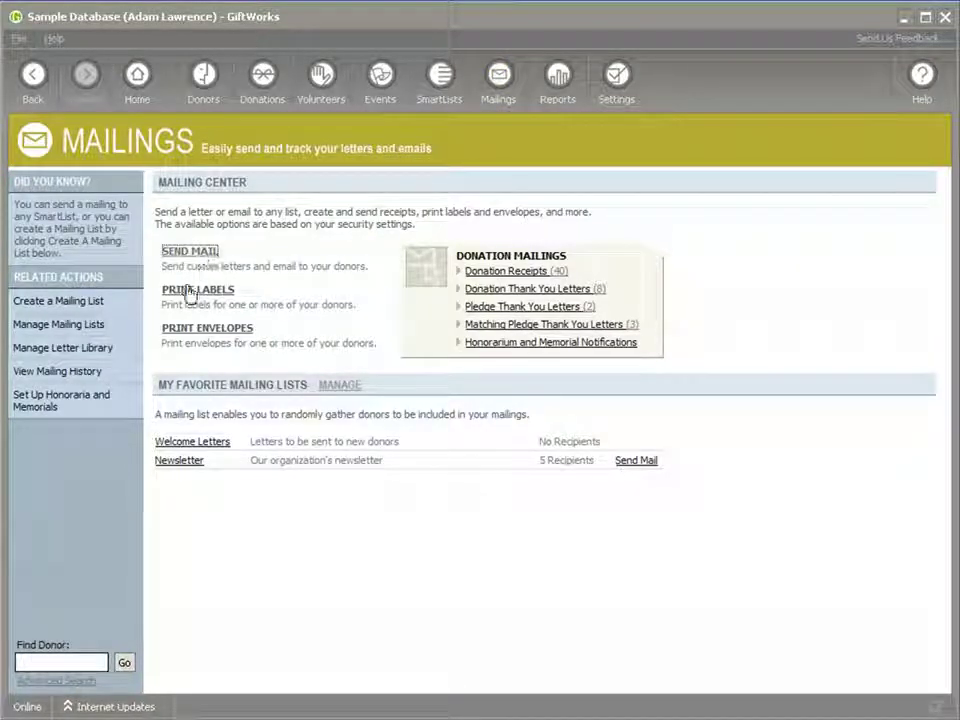
pyautogui.click(191, 255)
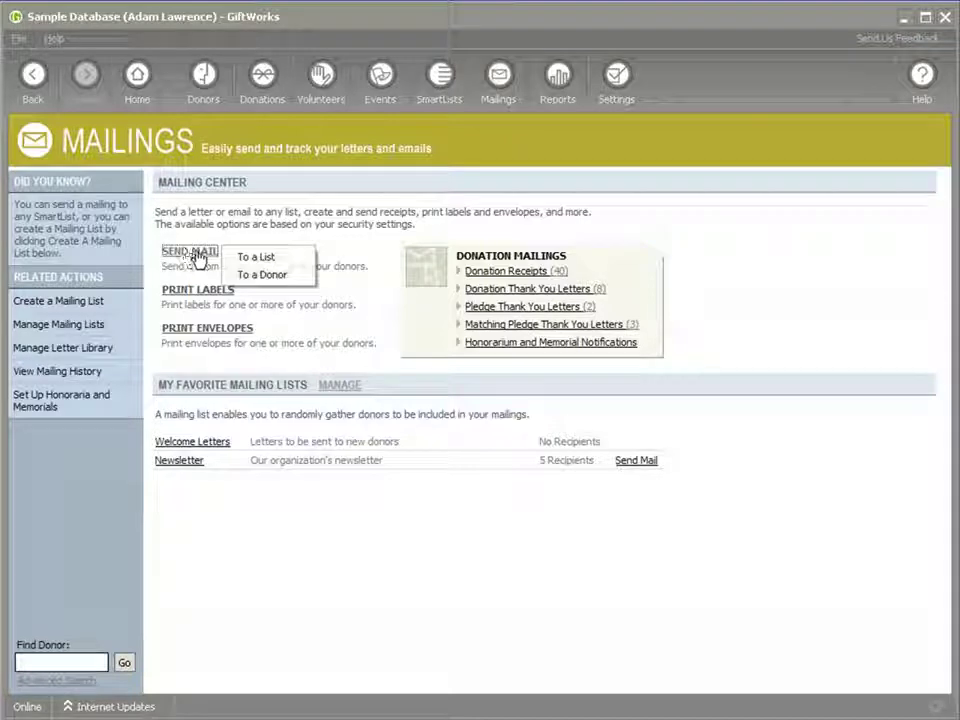
pyautogui.click(253, 263)
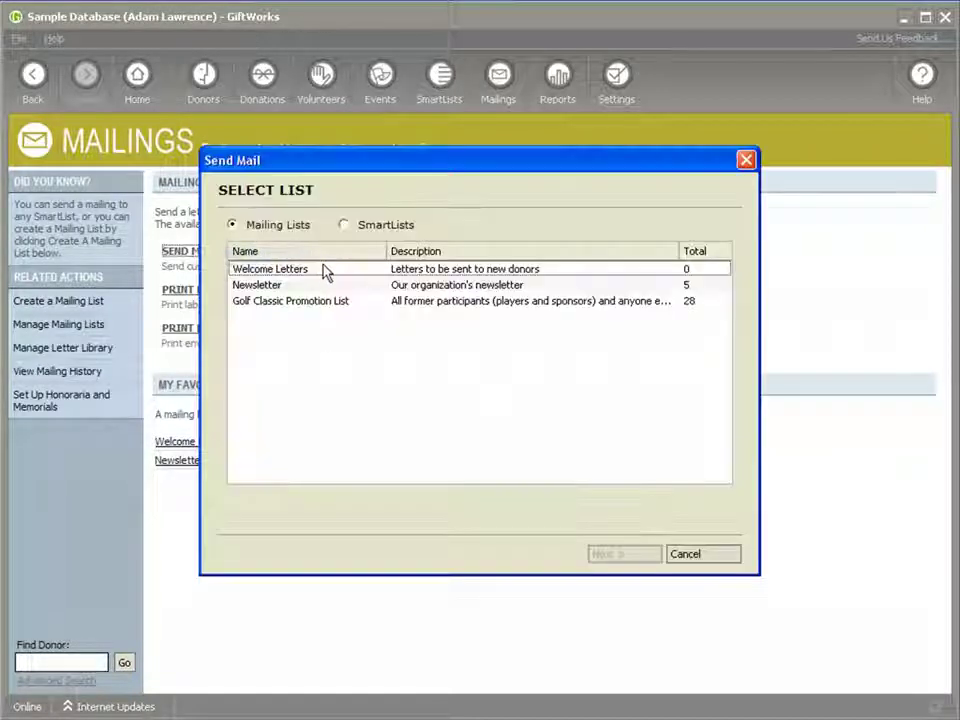
pyautogui.click(343, 225)
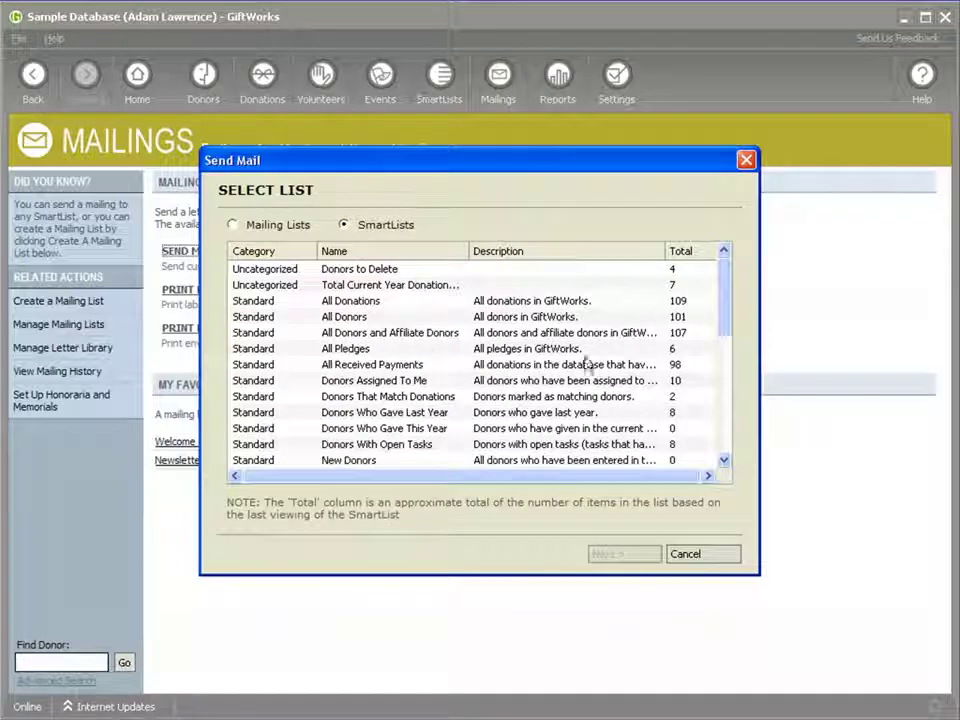
pyautogui.scroll(-1, 728, 289)
pyautogui.scroll(-2, 728, 289)
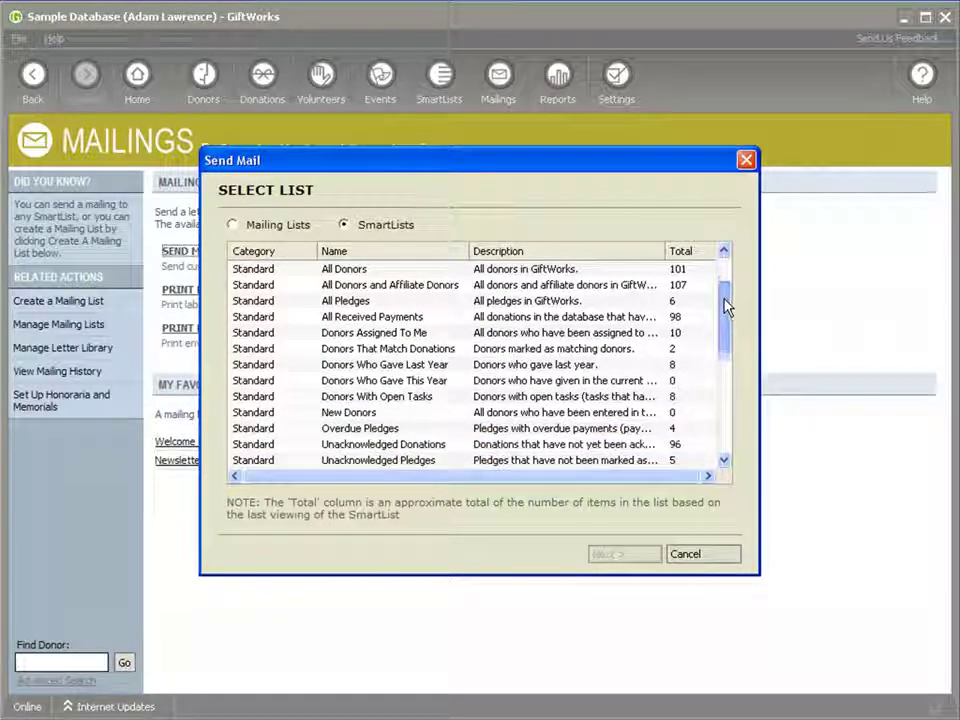
pyautogui.click(320, 413)
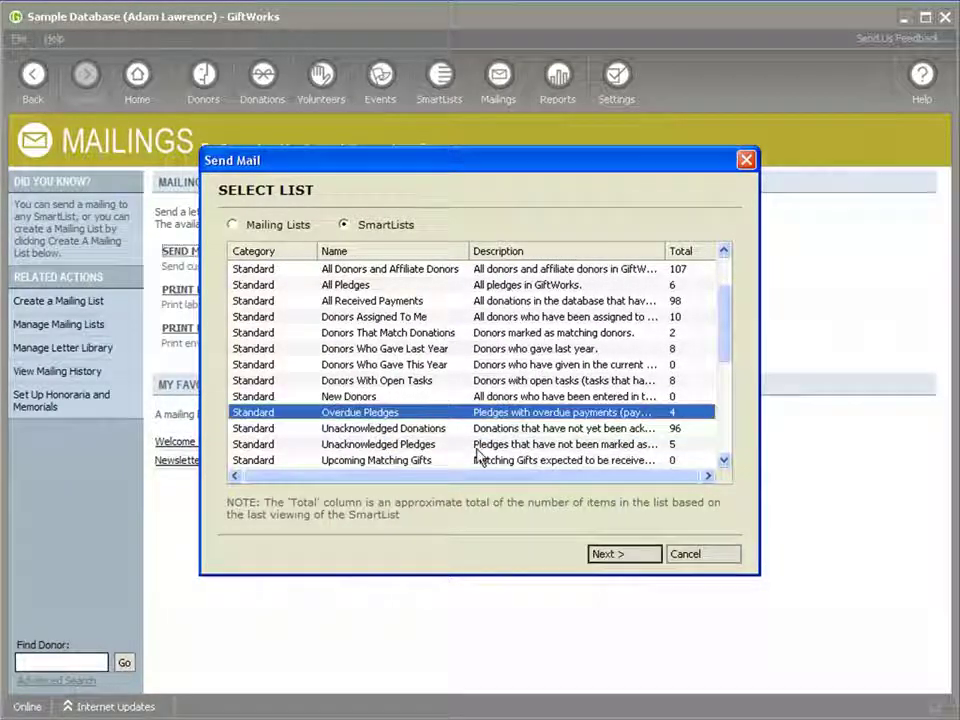
pyautogui.click(612, 551)
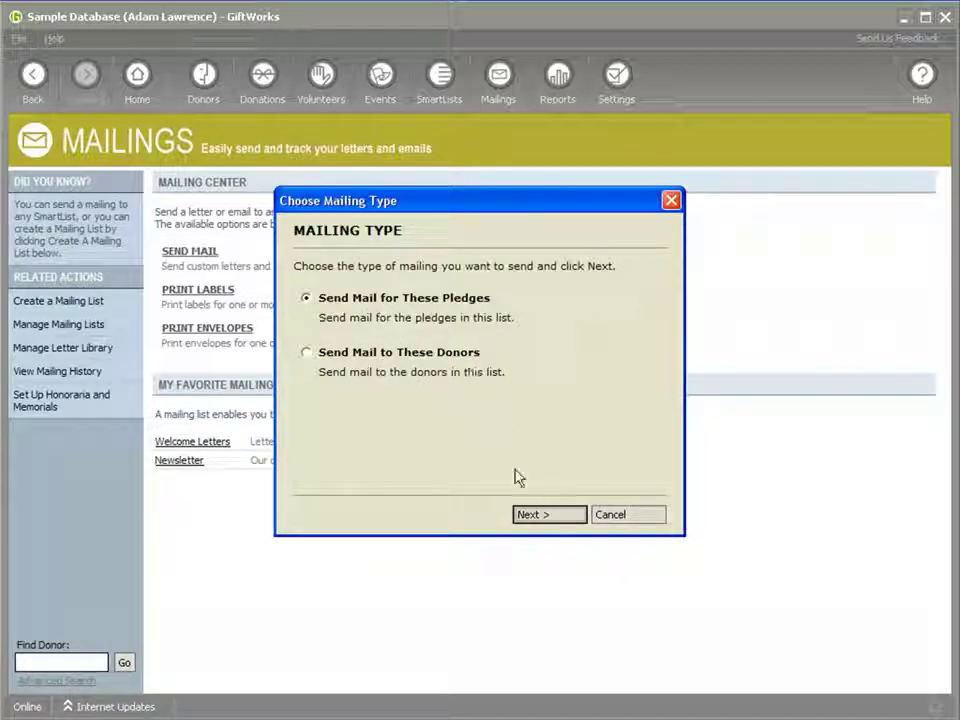
# Set the mailing type to send mail for these pledges, proceed to the recipients, and abandon the mailing
pyautogui.click(538, 520)
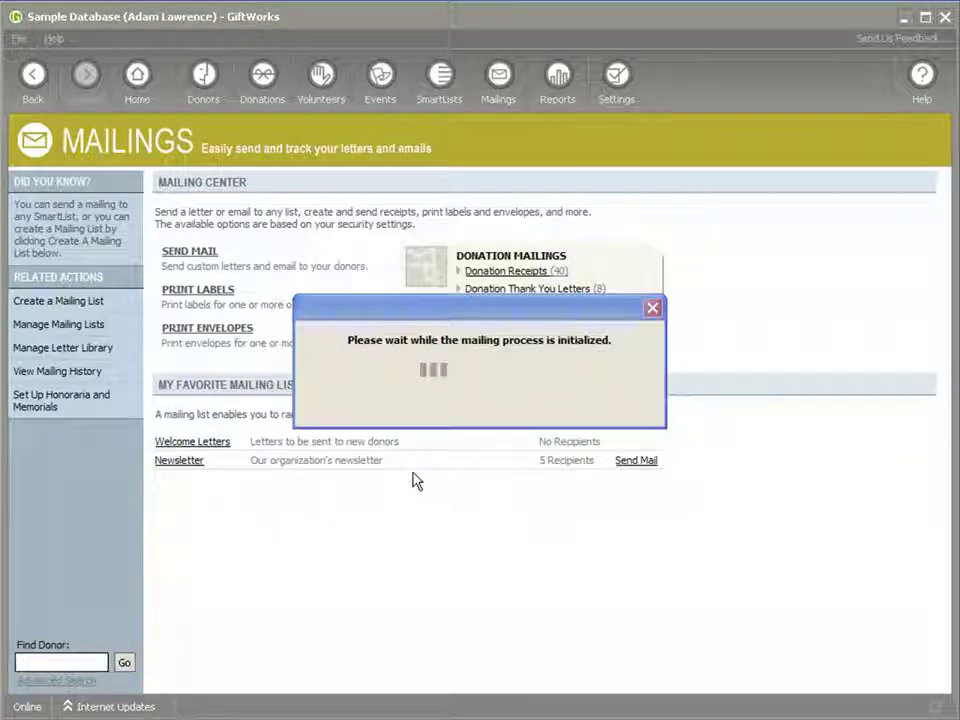
pyautogui.click(257, 683)
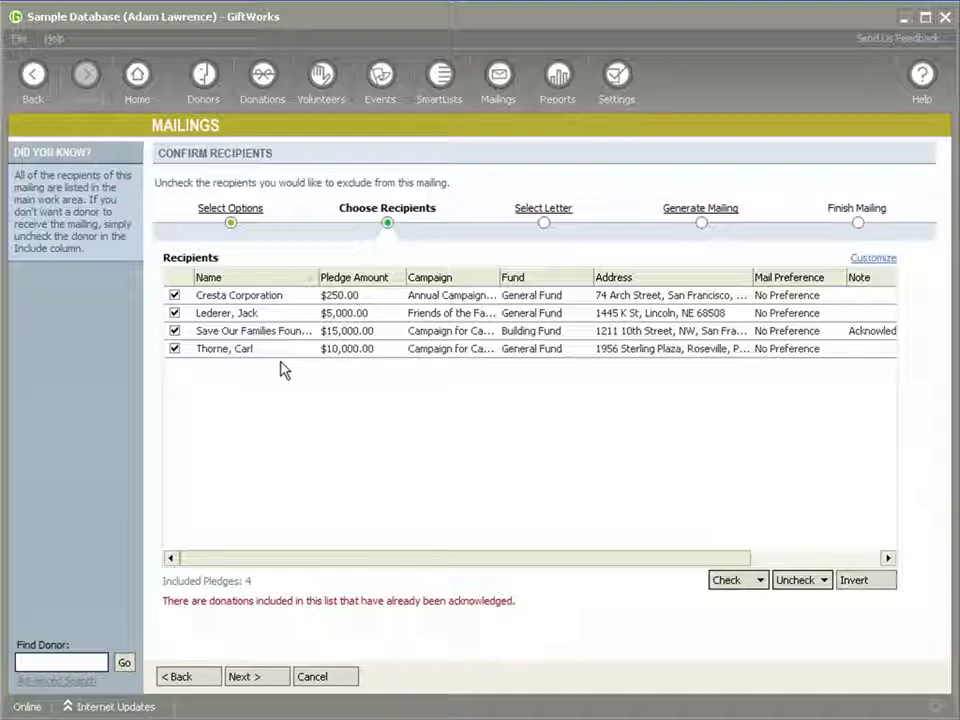
pyautogui.click(326, 681)
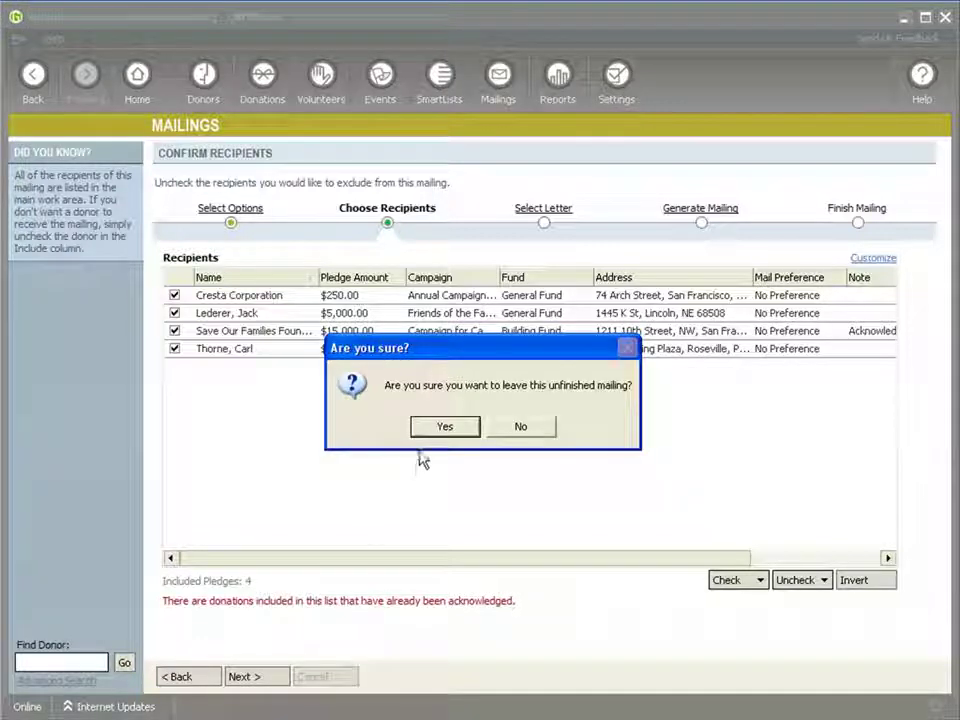
pyautogui.click(437, 428)
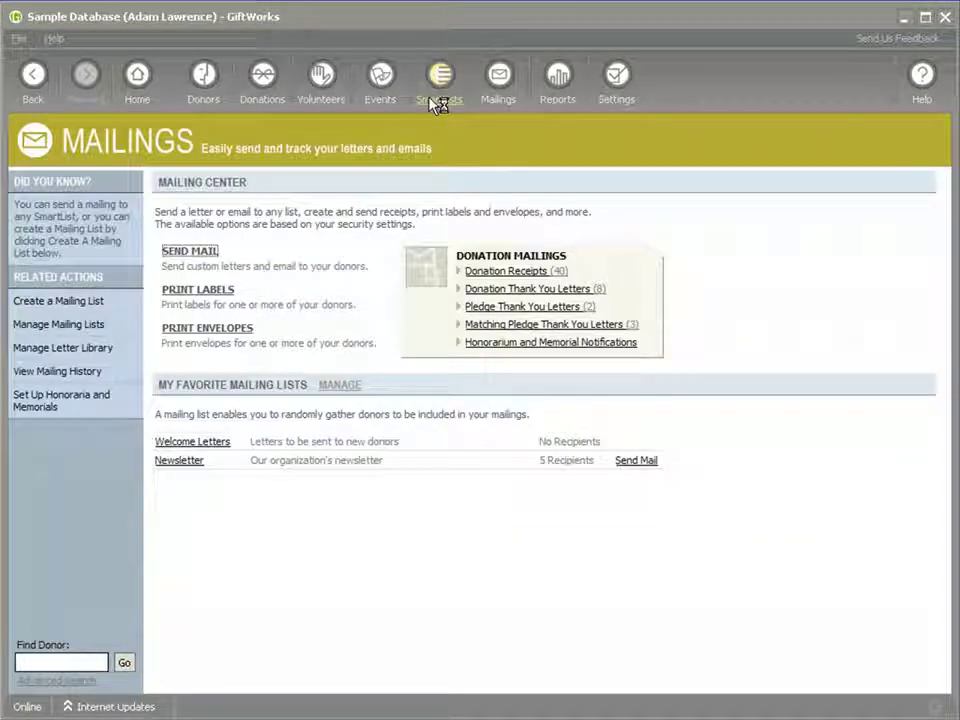
# View the SmartLists offered for a mailing from the SmartLists area and close the selection without choosing one
pyautogui.click(439, 98)
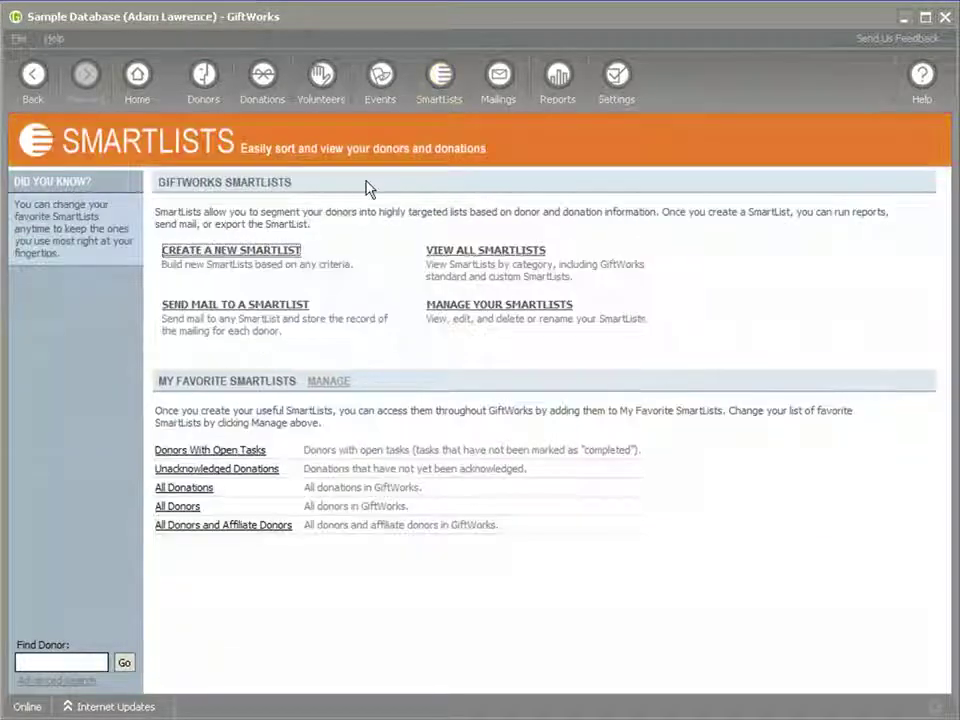
pyautogui.click(205, 306)
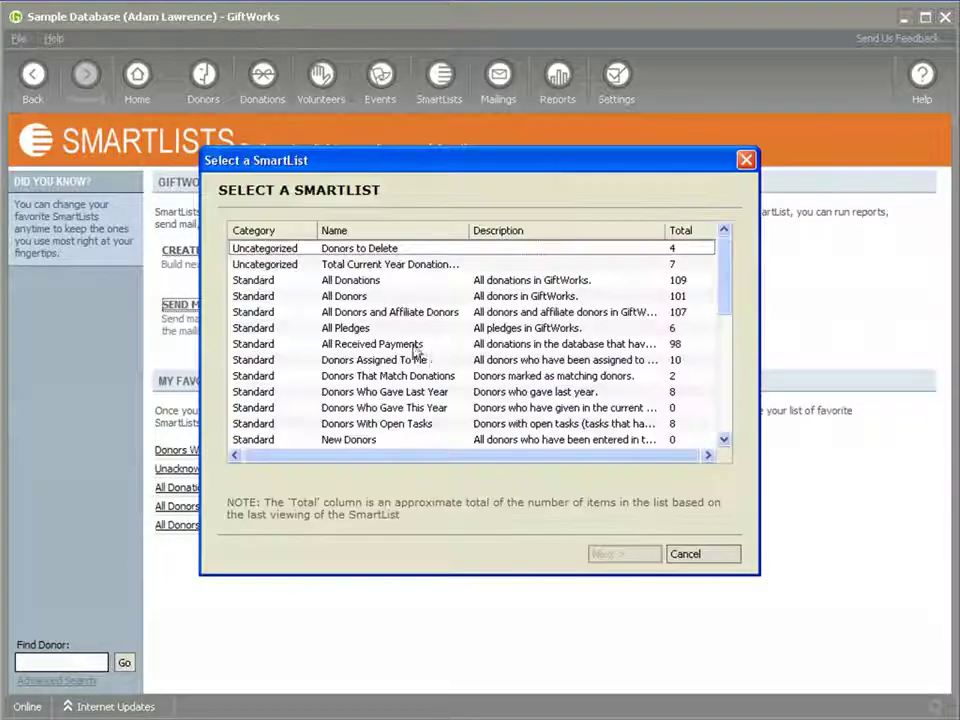
pyautogui.click(697, 558)
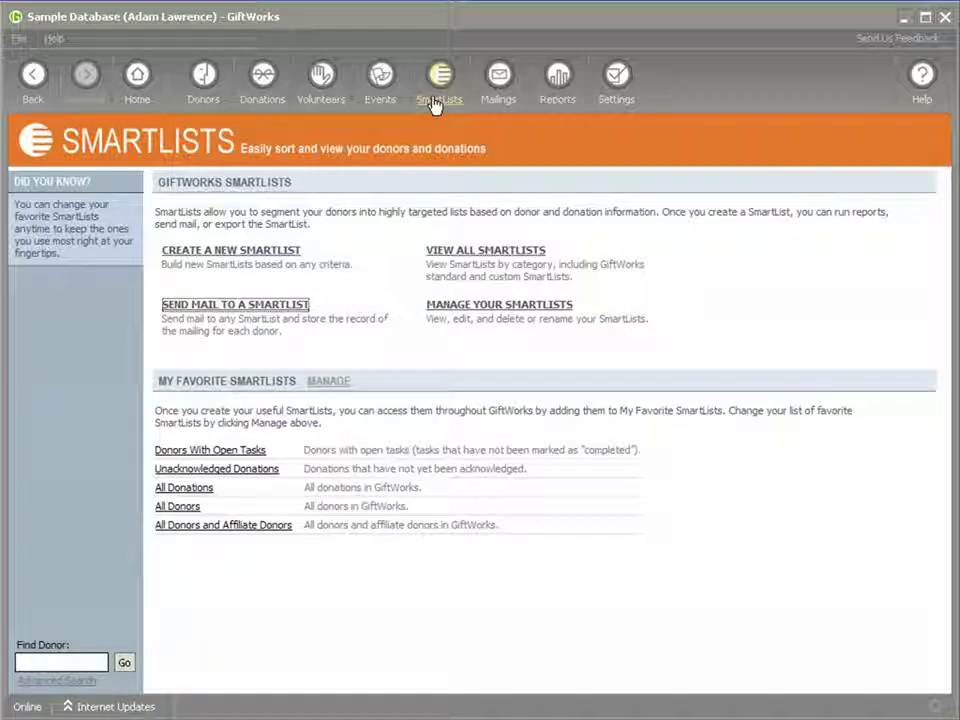
# Open the organizational Board Members SmartList from the list of all SmartLists
pyautogui.click(428, 255)
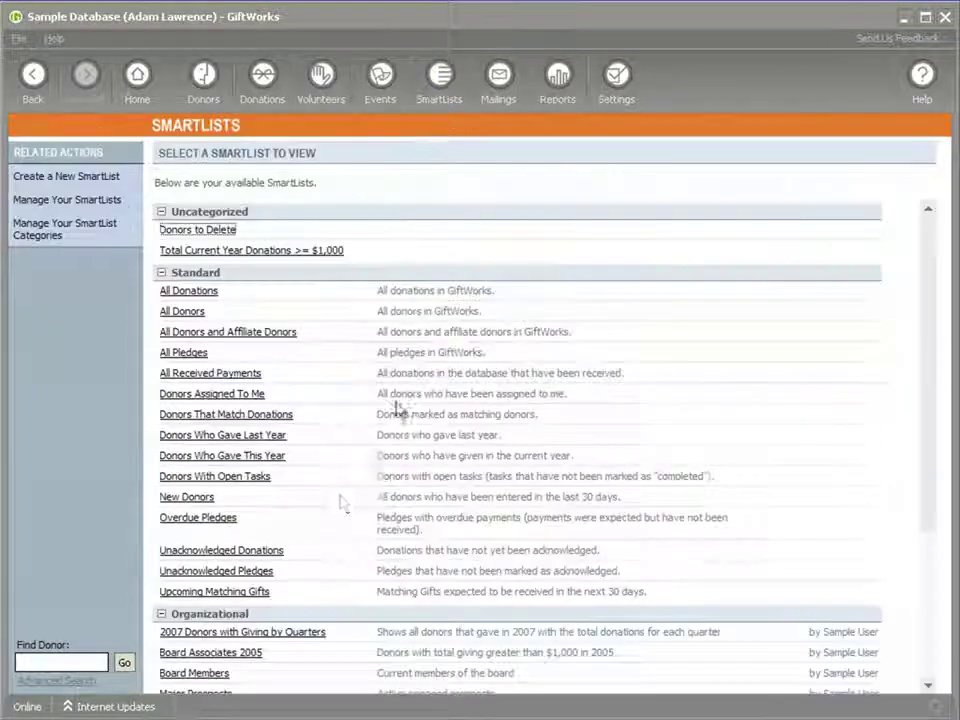
pyautogui.scroll(-2, 328, 510)
pyautogui.scroll(-2, 326, 509)
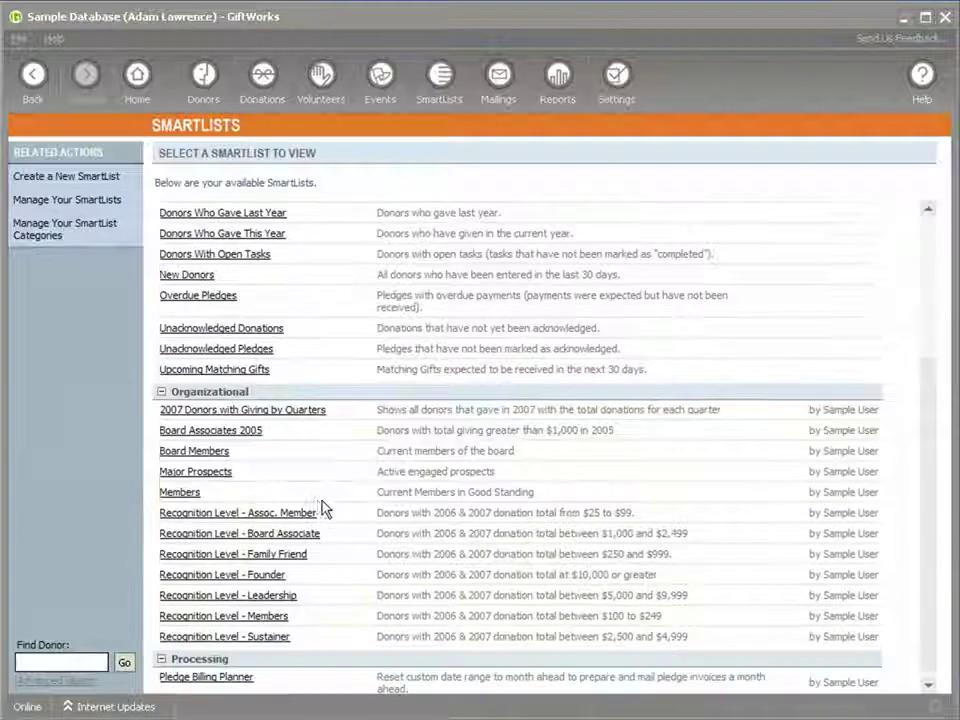
pyautogui.click(205, 455)
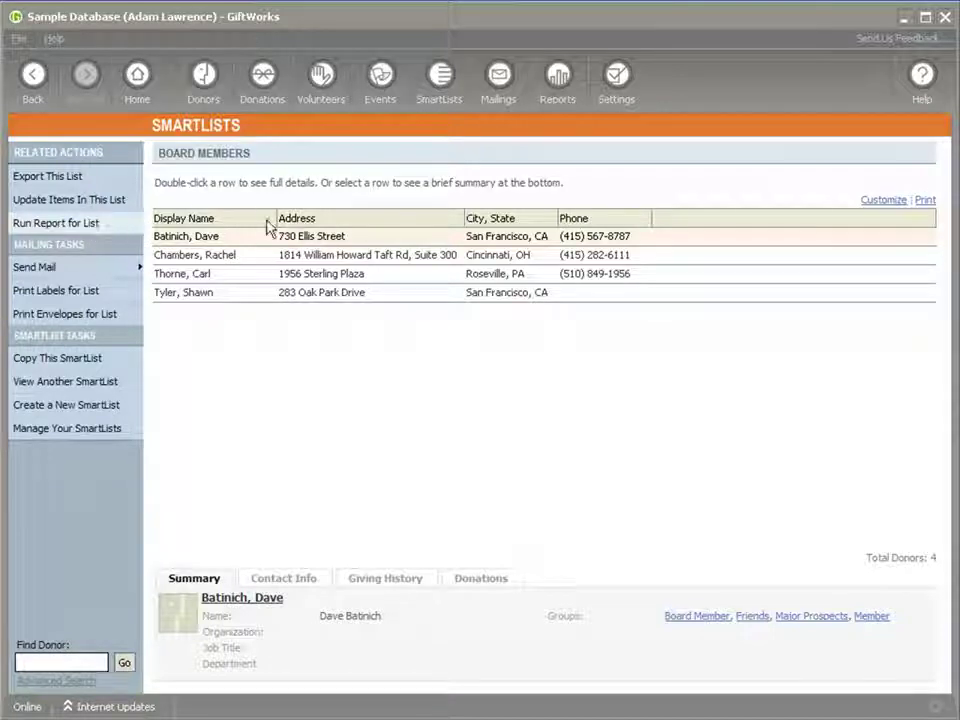
# Run the Donor Summary report for the Board Members SmartList, view it, and return to the list
pyautogui.click(88, 222)
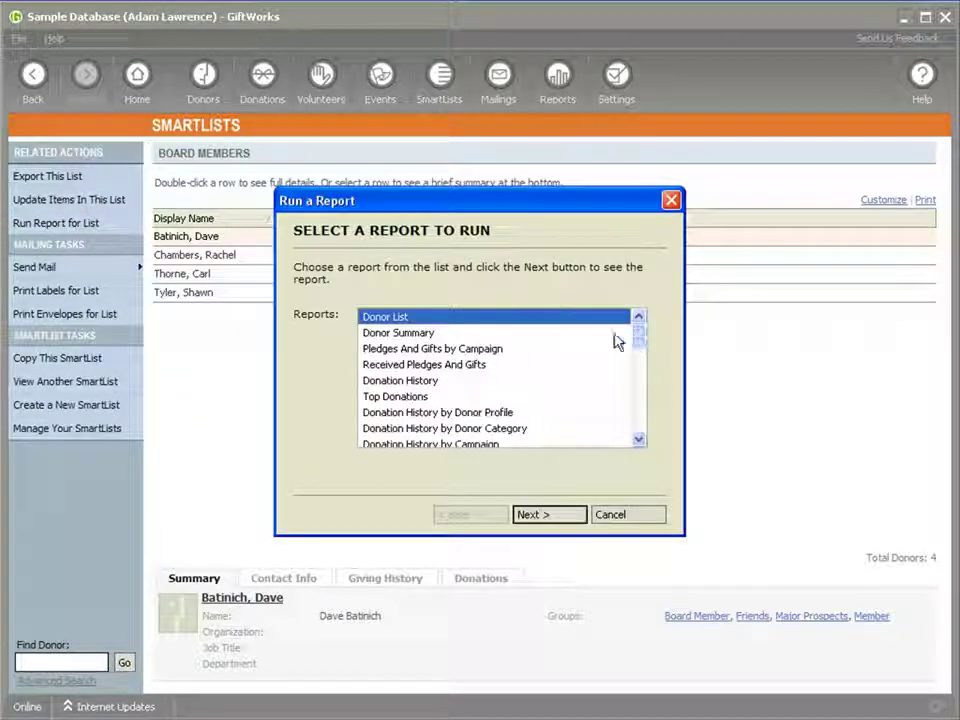
pyautogui.click(420, 334)
pyautogui.click(551, 515)
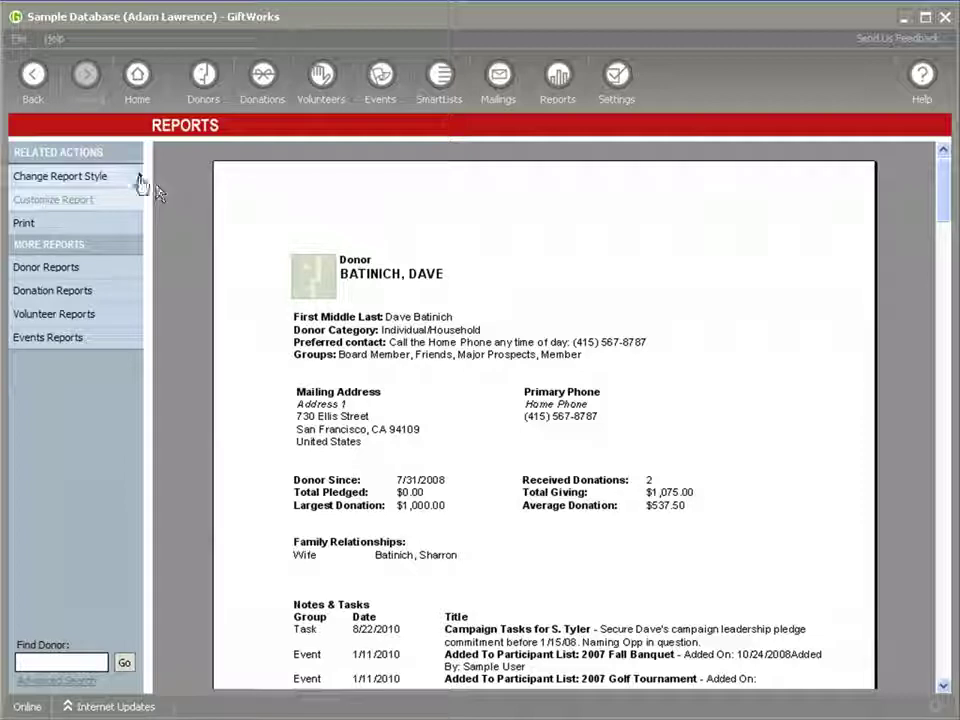
pyautogui.click(34, 80)
# Run the Donation History report for the Board Members SmartList with the date range set to All Dates
pyautogui.click(84, 226)
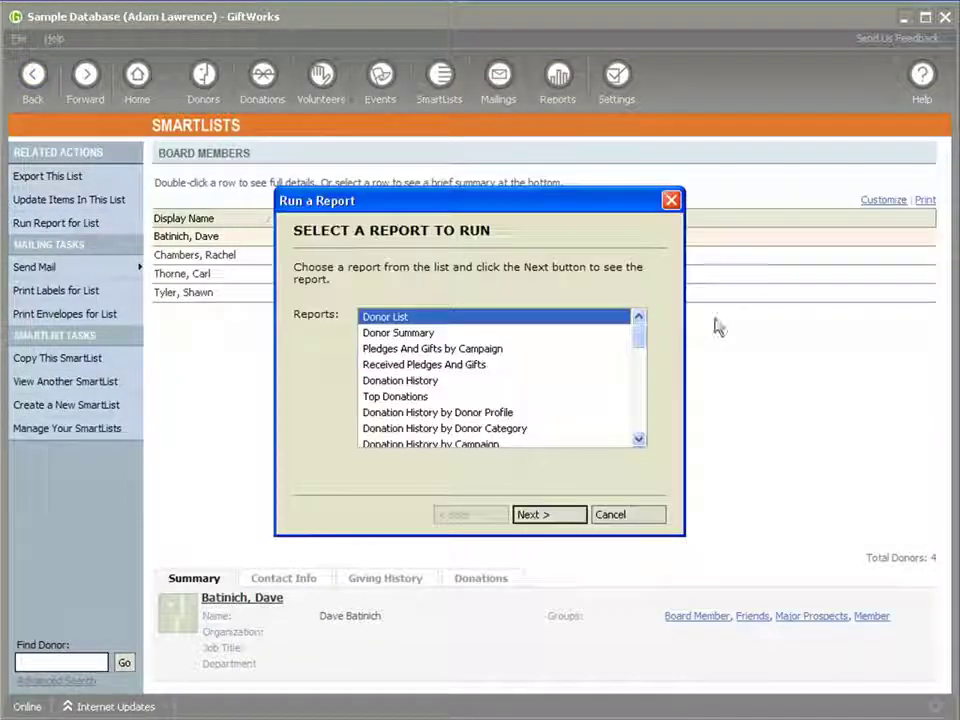
pyautogui.scroll(-1, 624, 345)
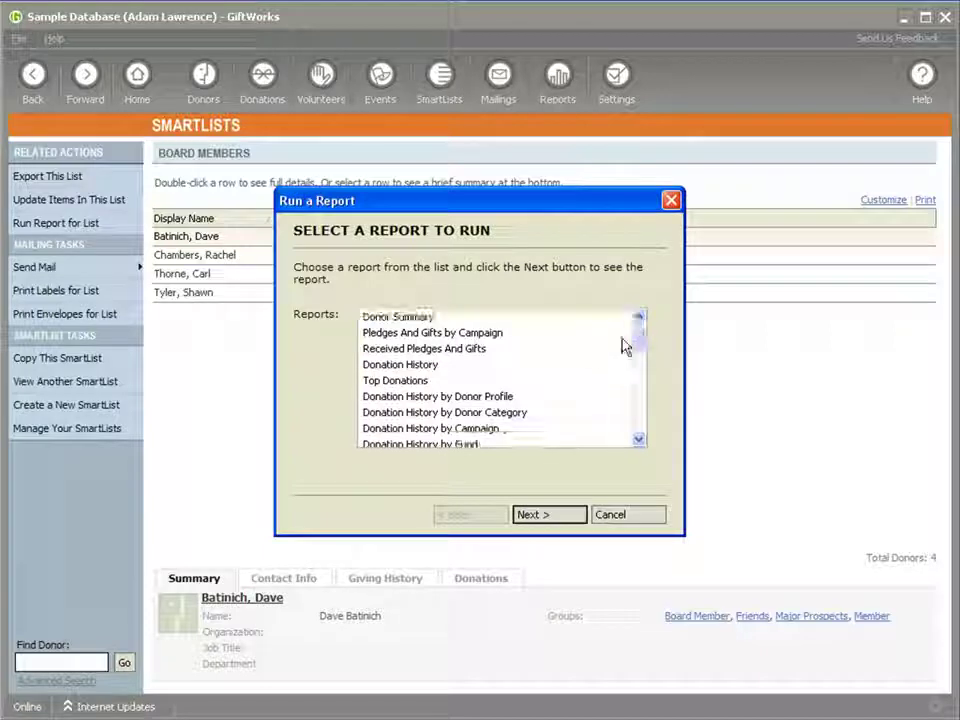
pyautogui.click(429, 366)
pyautogui.click(549, 514)
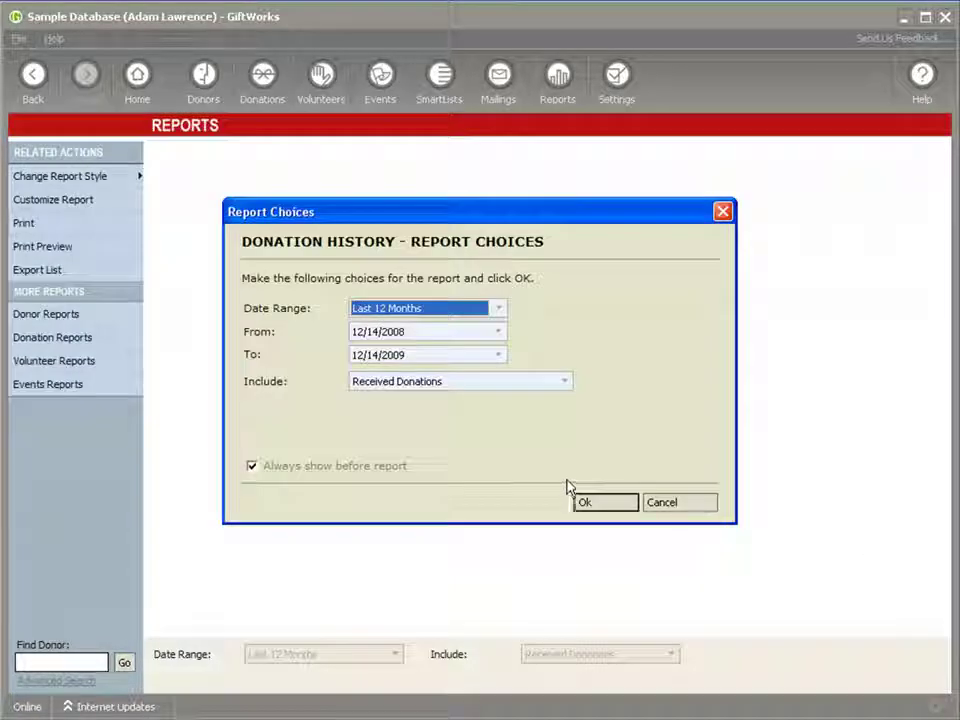
pyautogui.click(498, 310)
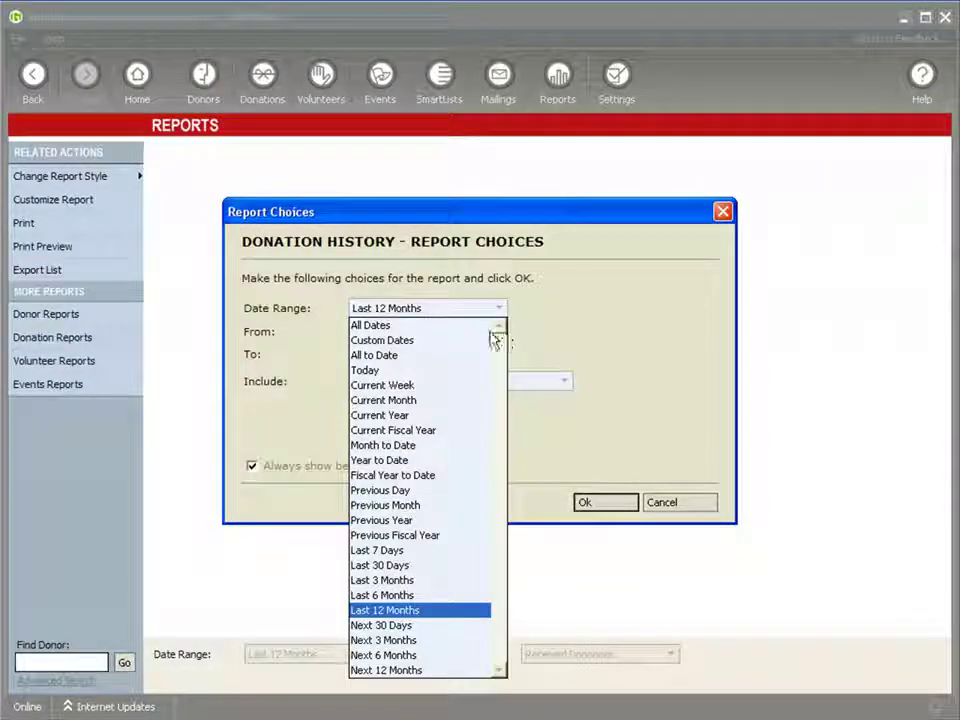
pyautogui.click(476, 326)
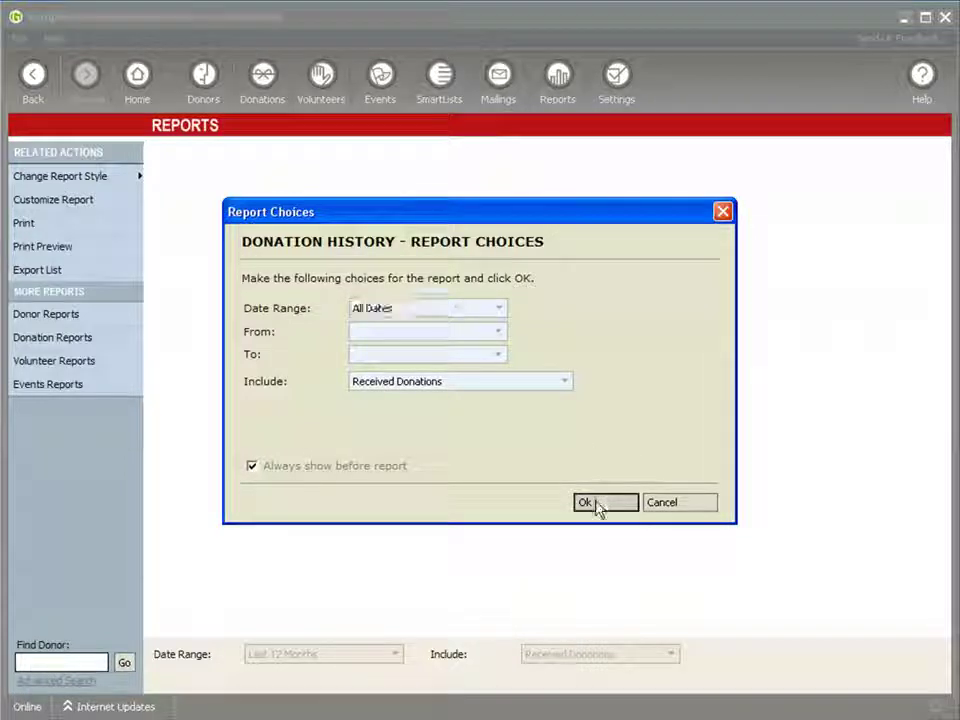
pyautogui.click(597, 503)
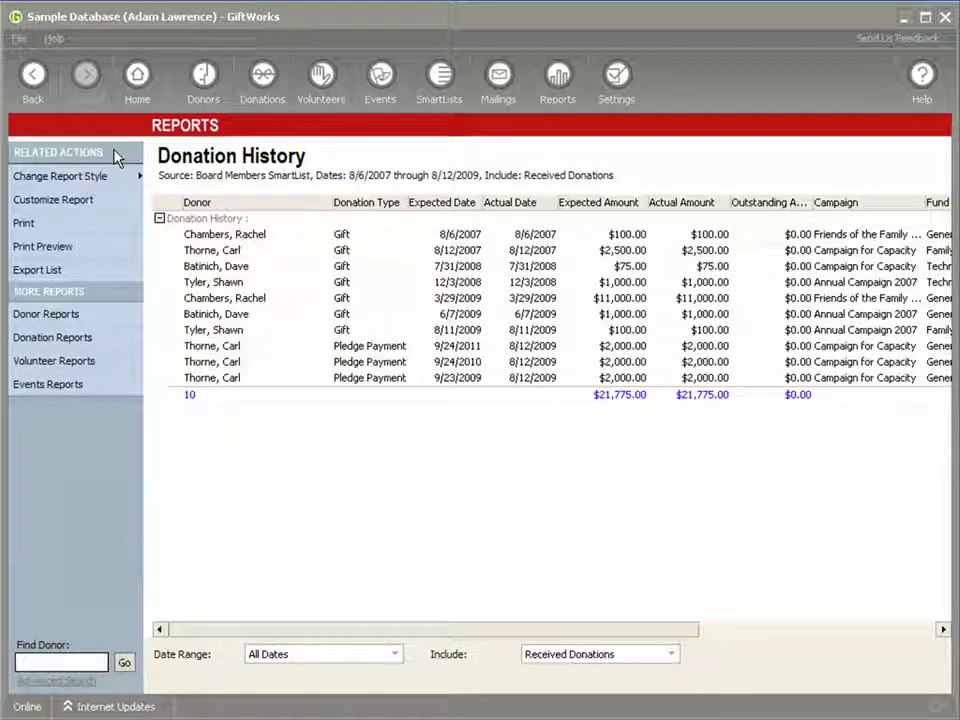
pyautogui.click(30, 80)
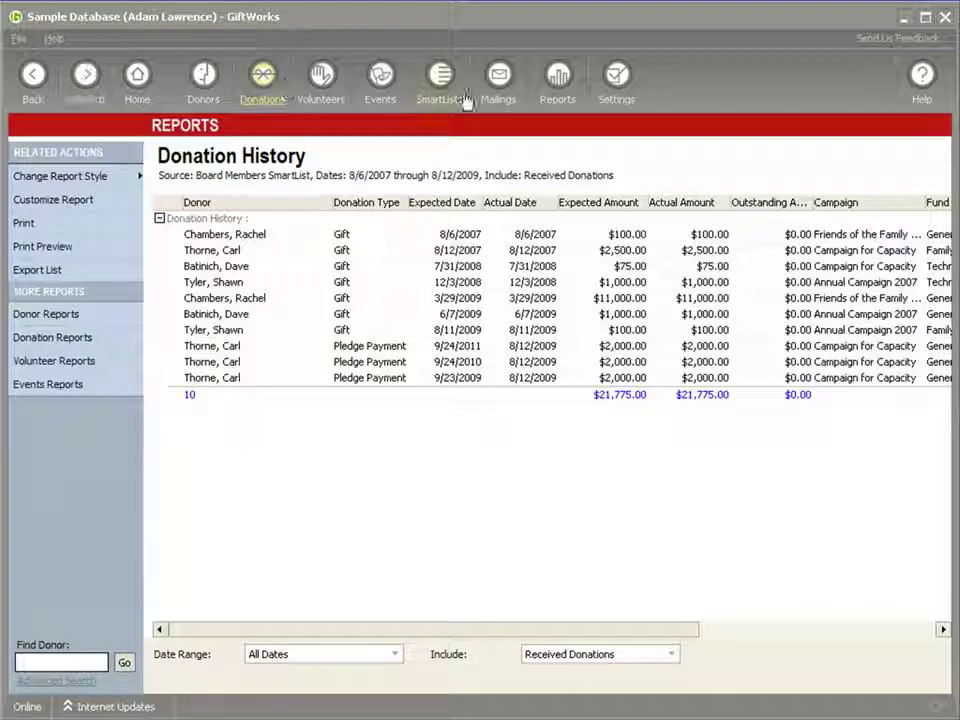
# Run the Top Donations report from the donation reports, filtered by the Board Members SmartList, and return to the report list
pyautogui.click(556, 100)
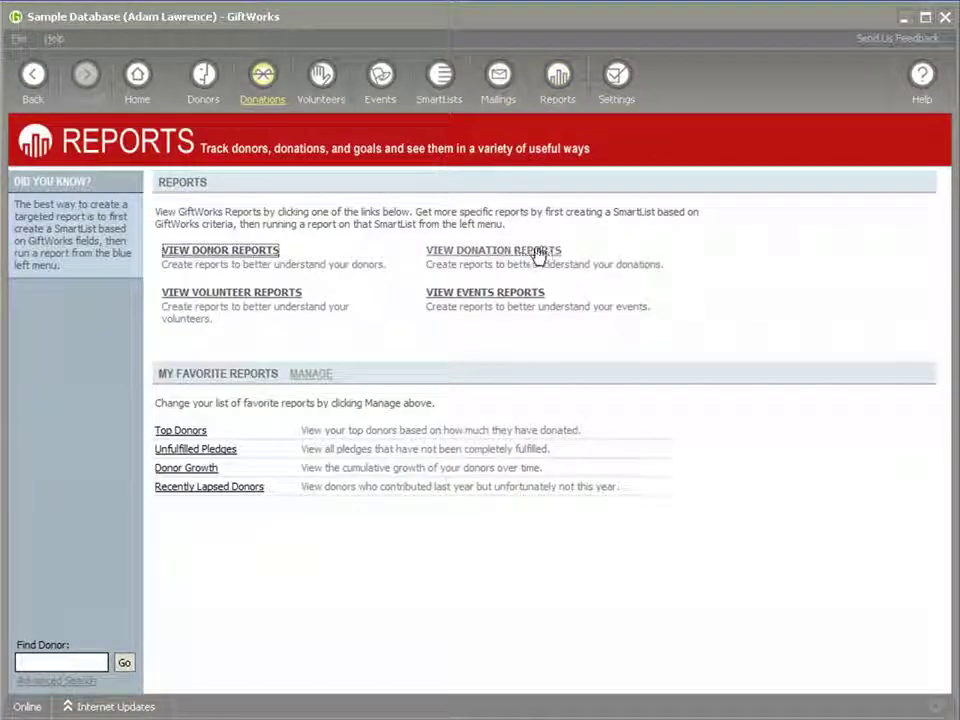
pyautogui.click(440, 251)
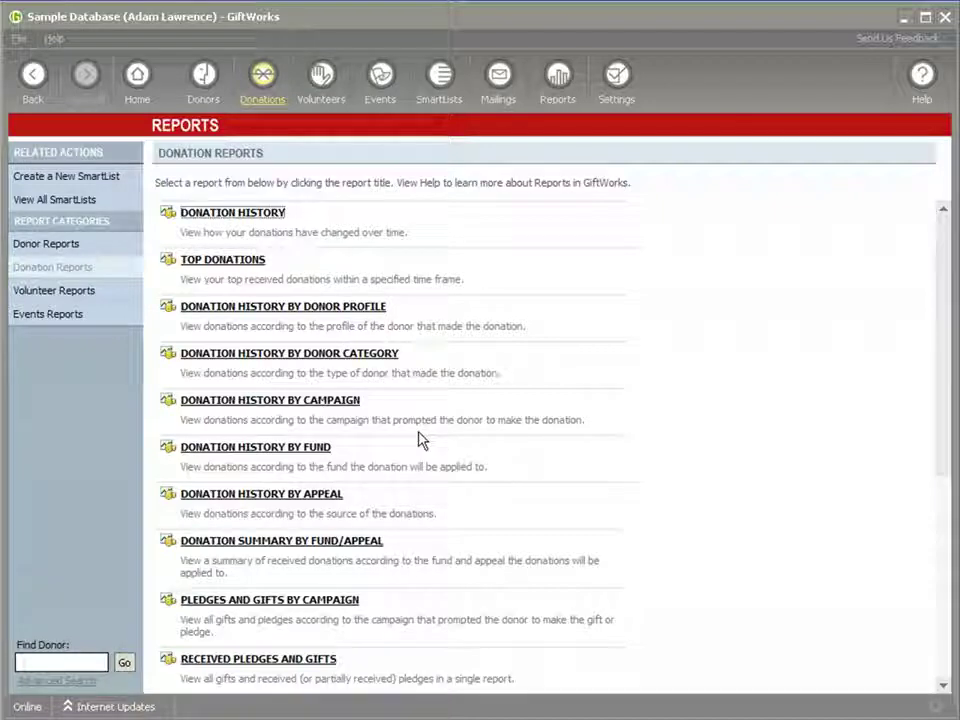
pyautogui.click(247, 261)
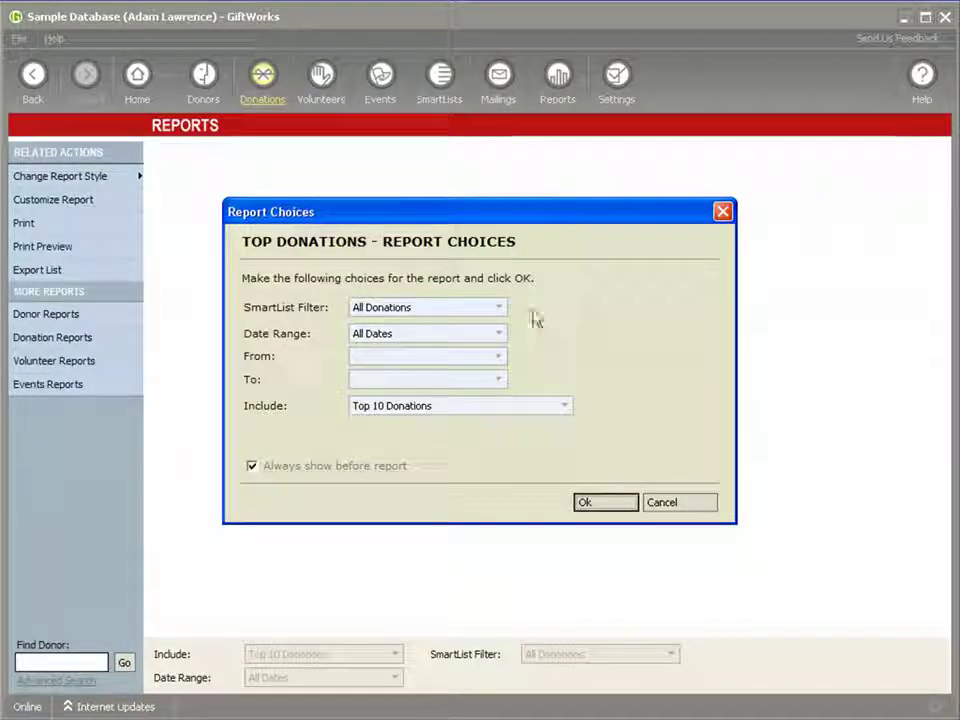
pyautogui.click(498, 310)
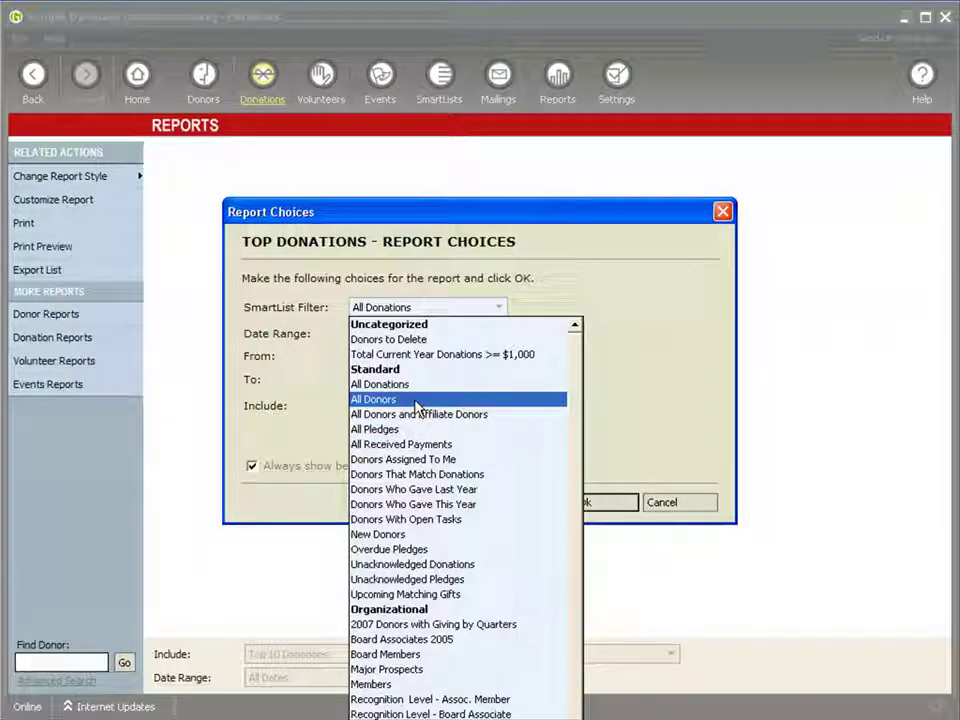
pyautogui.click(398, 658)
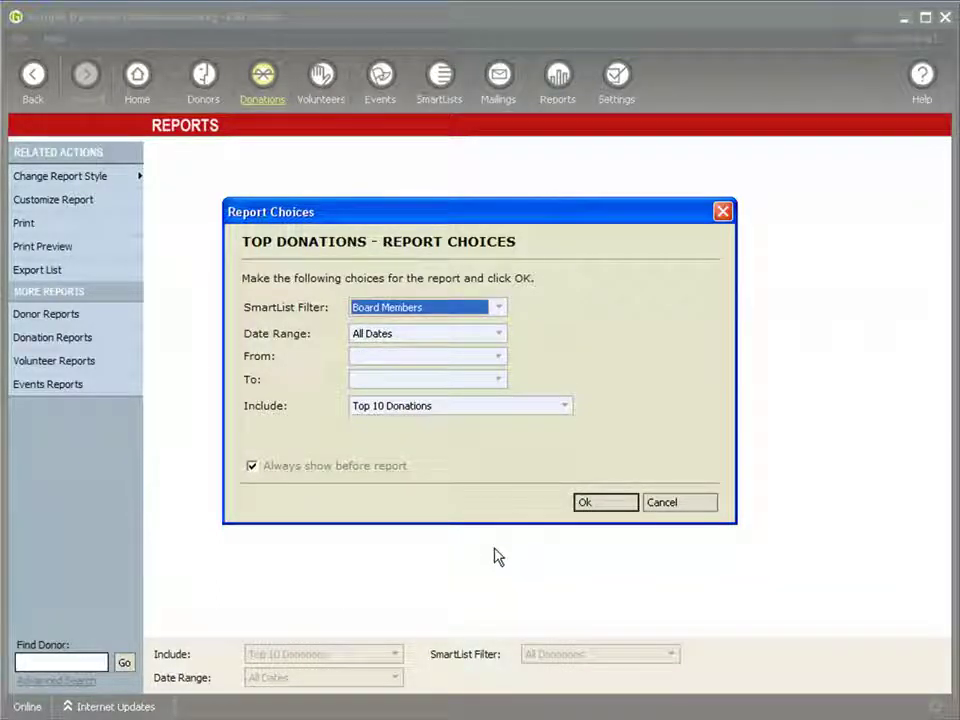
pyautogui.click(585, 505)
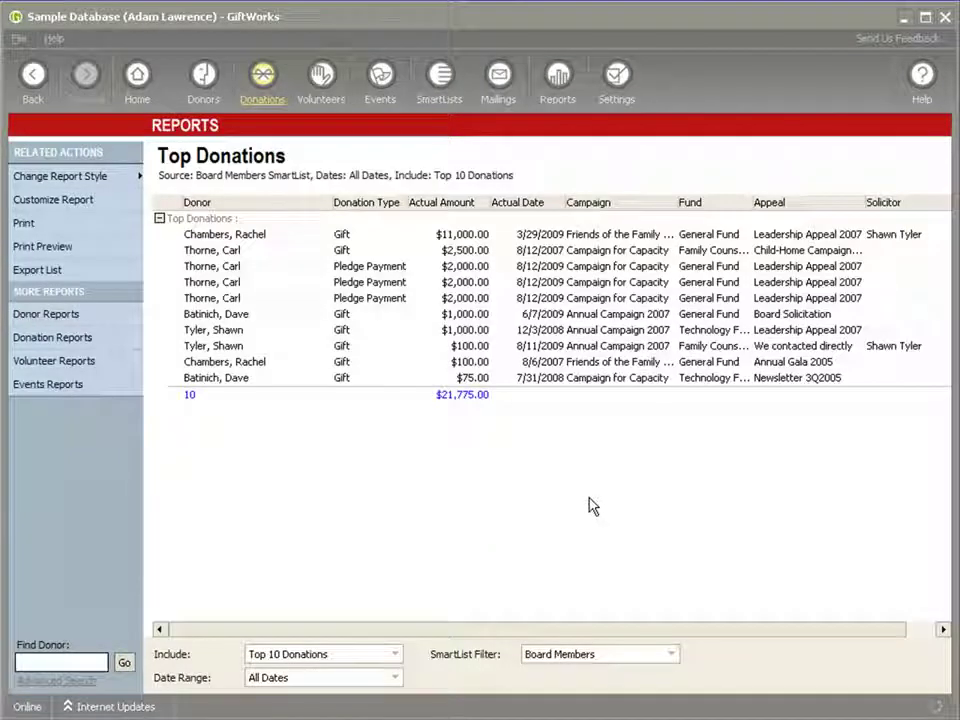
pyautogui.click(33, 80)
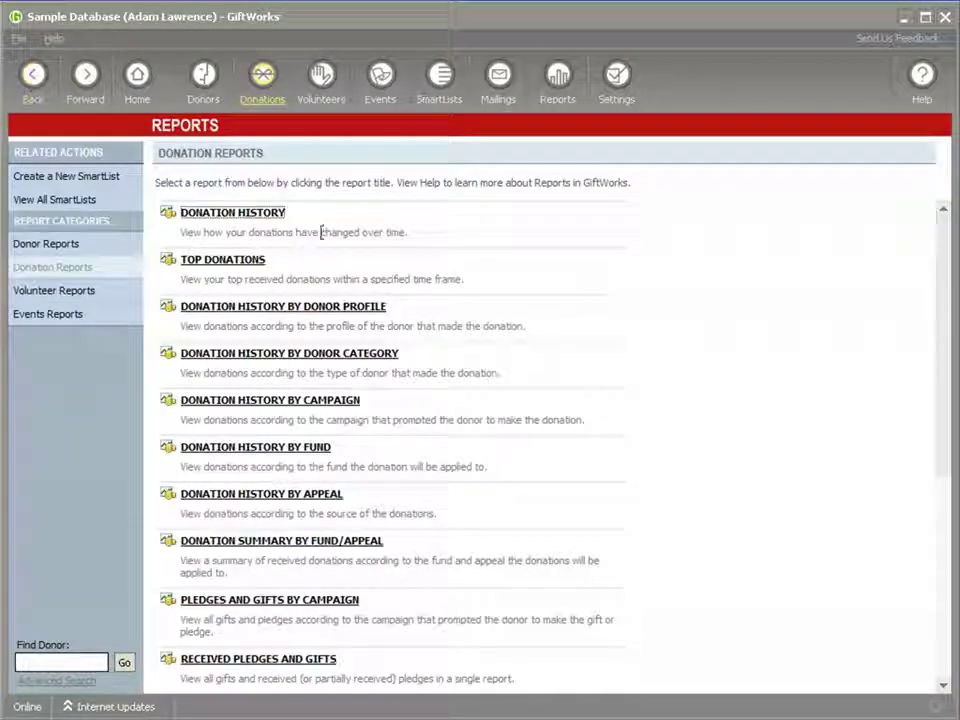
# Run the Donors By Giving Level report from the donor reports with the SmartList filter set to All Donors
pyautogui.click(555, 100)
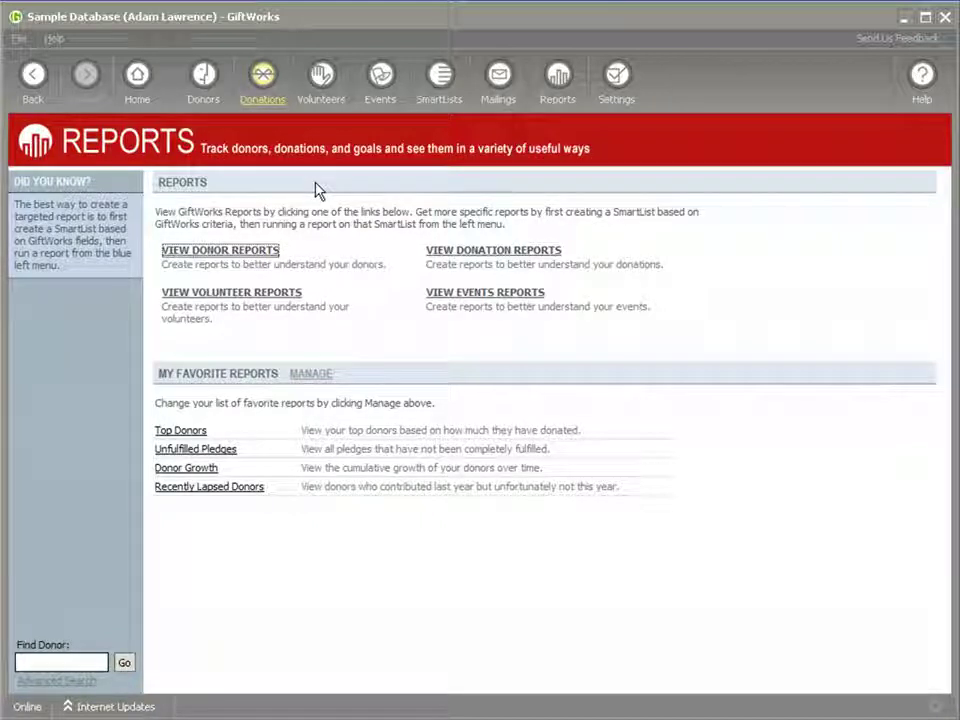
pyautogui.click(228, 251)
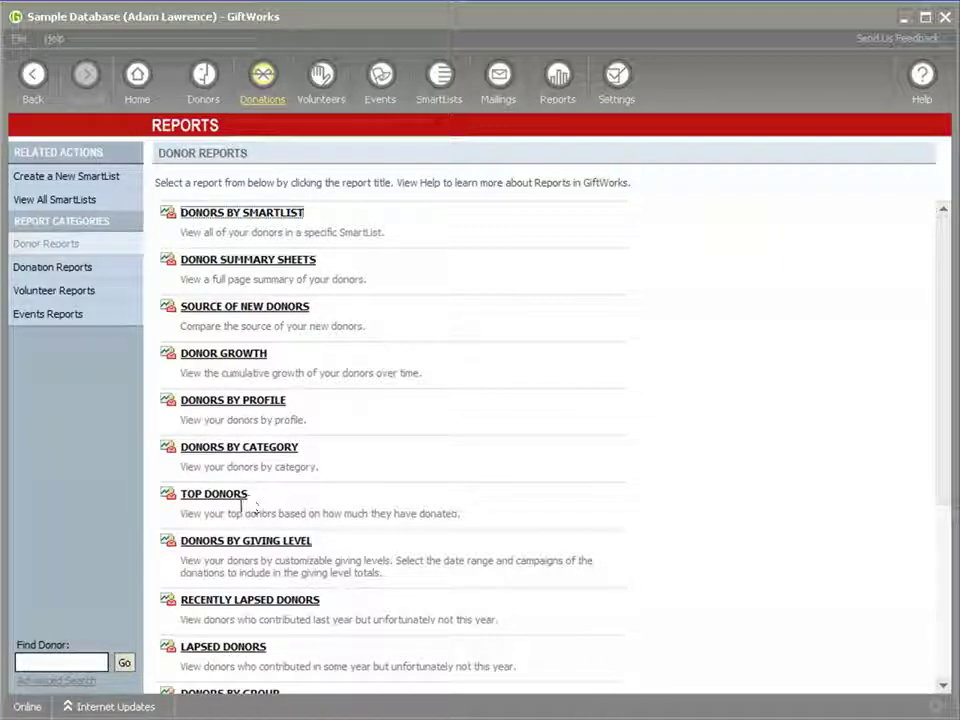
pyautogui.click(208, 541)
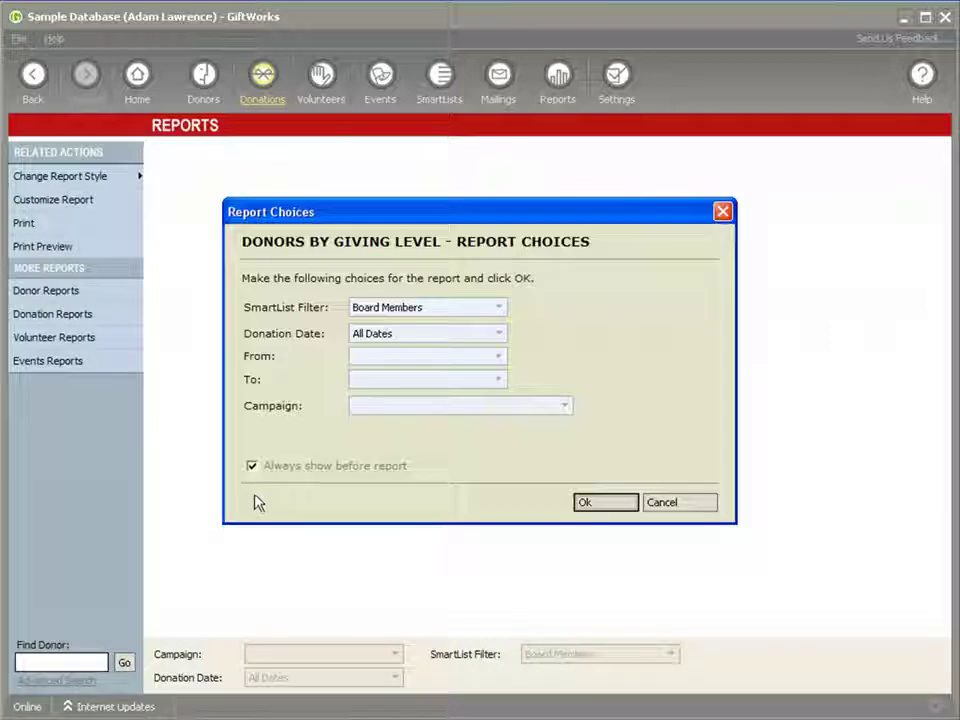
pyautogui.click(496, 309)
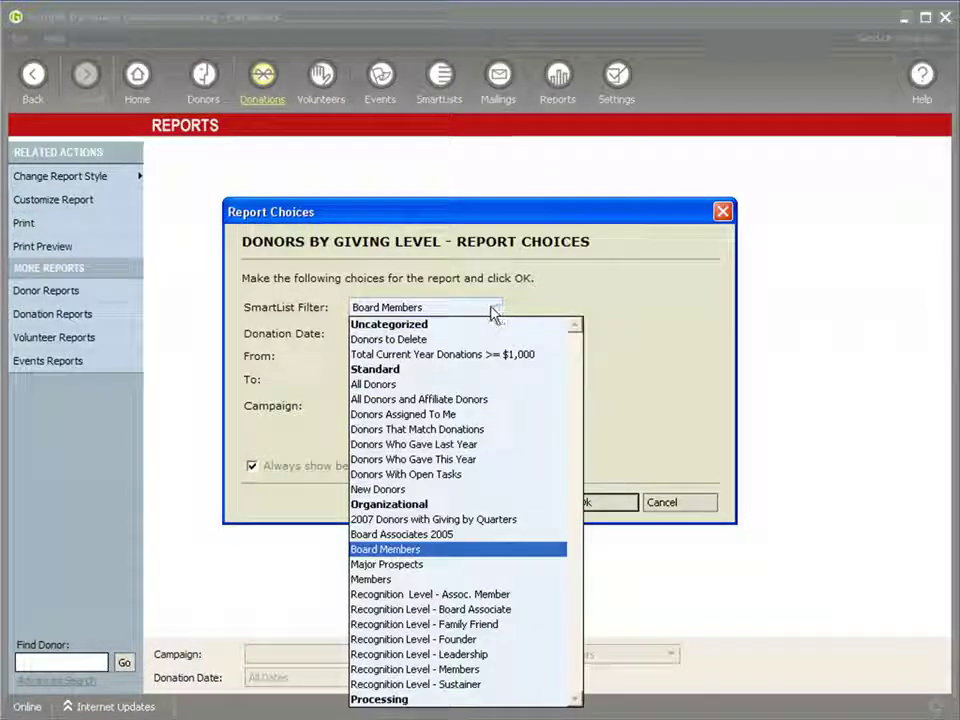
pyautogui.click(440, 385)
pyautogui.click(589, 504)
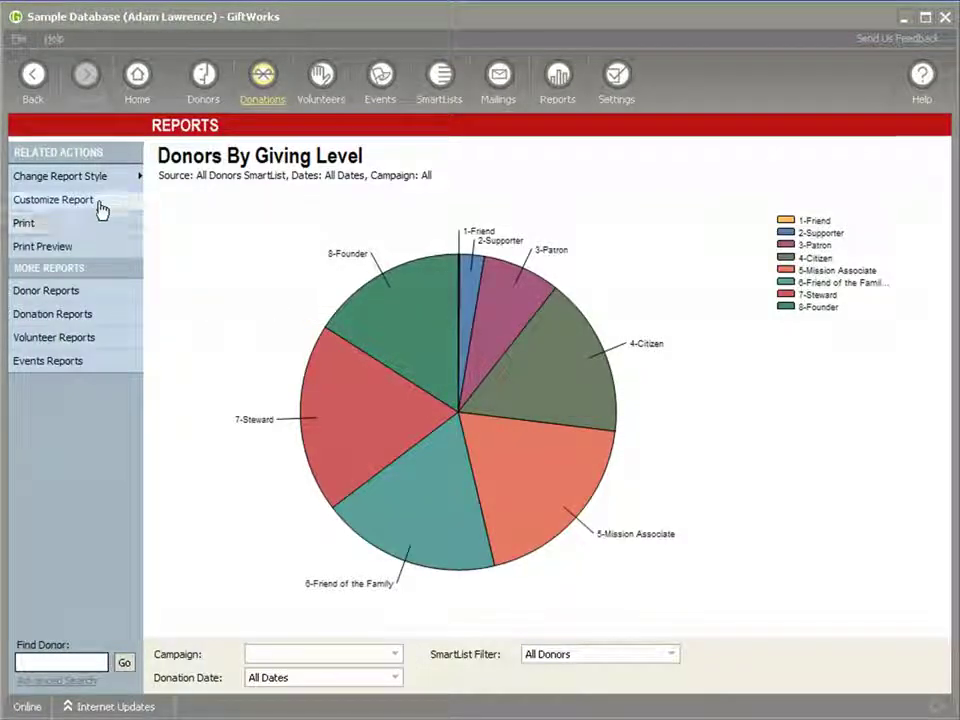
# Change the Donors By Giving Level report from a pie chart to a detailed list and review its giving levels
pyautogui.click(108, 178)
pyautogui.click(170, 234)
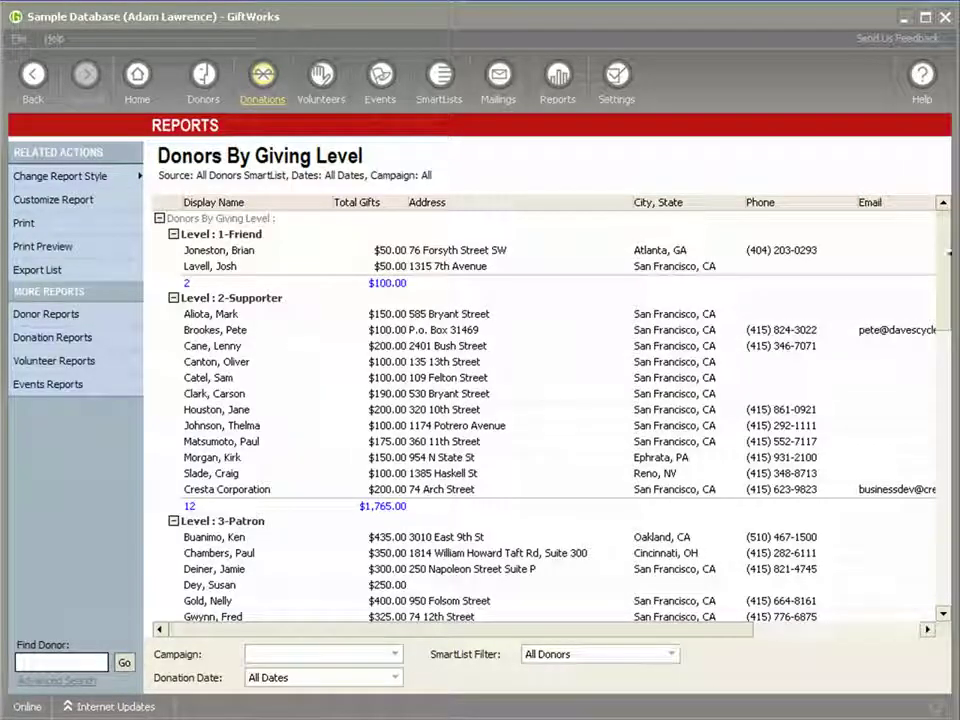
pyautogui.moveTo(943, 240); pyautogui.dragTo(943, 550)
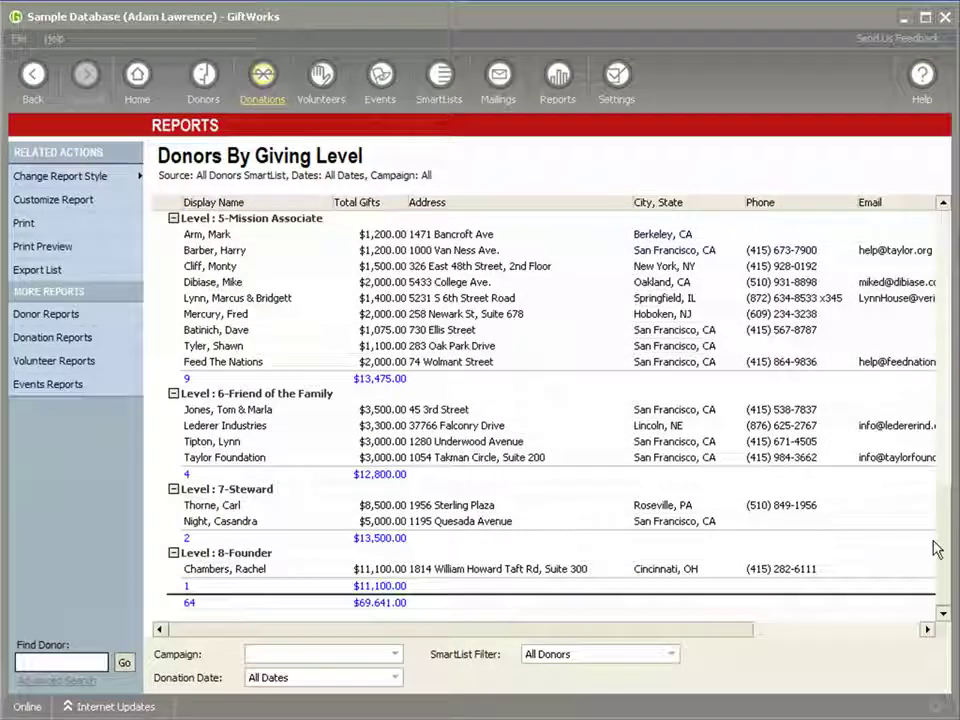
# Choose a different SmartList filter directly in the open Donors By Giving Level report to regenerate it
pyautogui.click(671, 655)
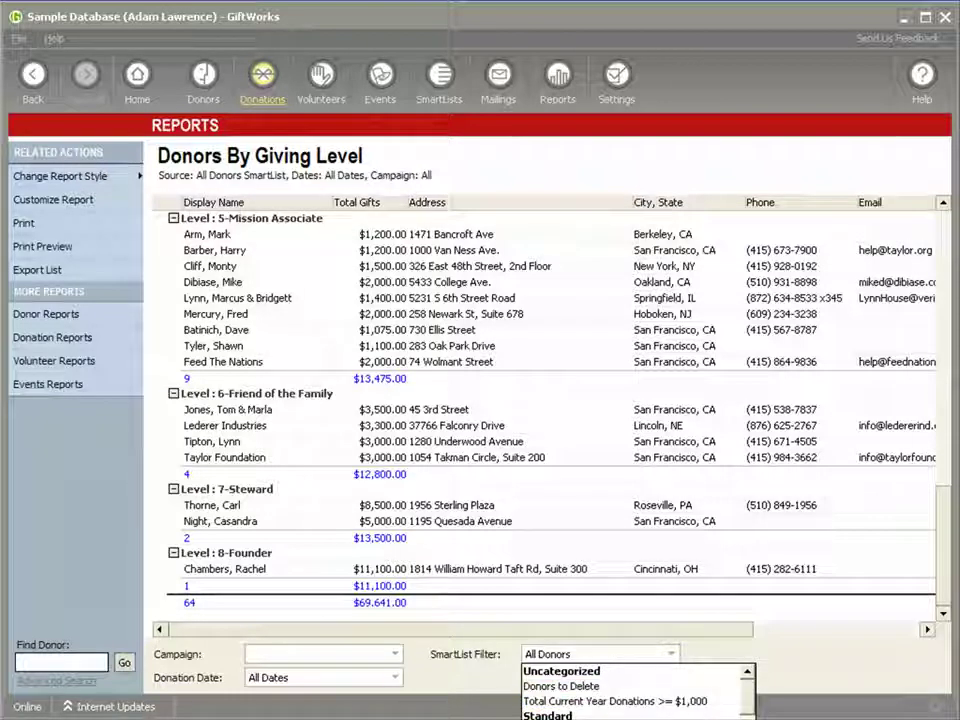
pyautogui.scroll(-2, 635, 693)
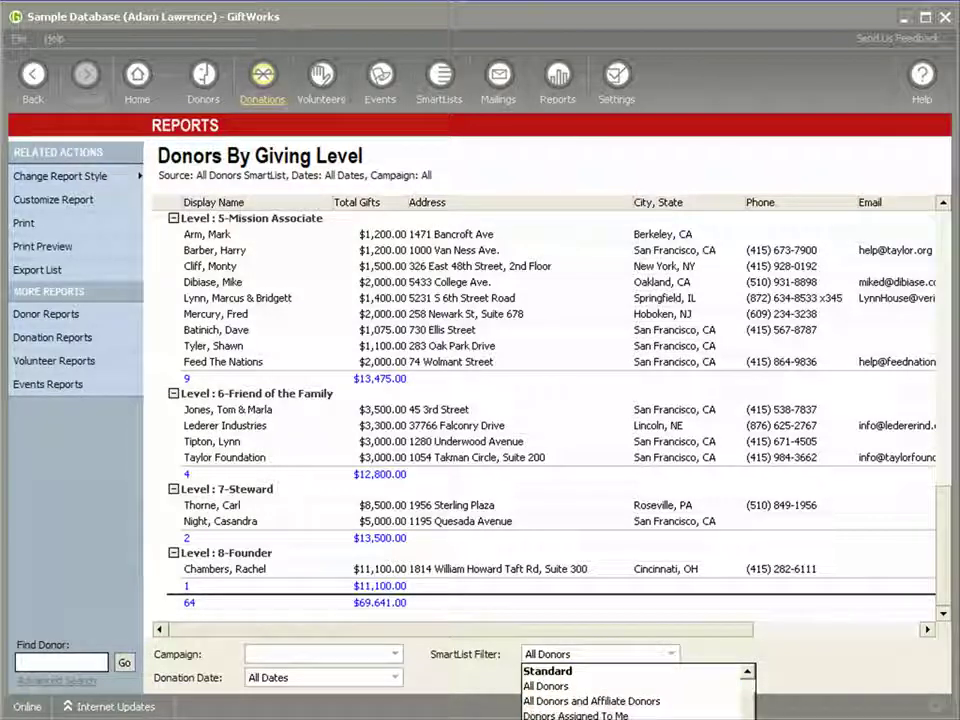
pyautogui.click(611, 708)
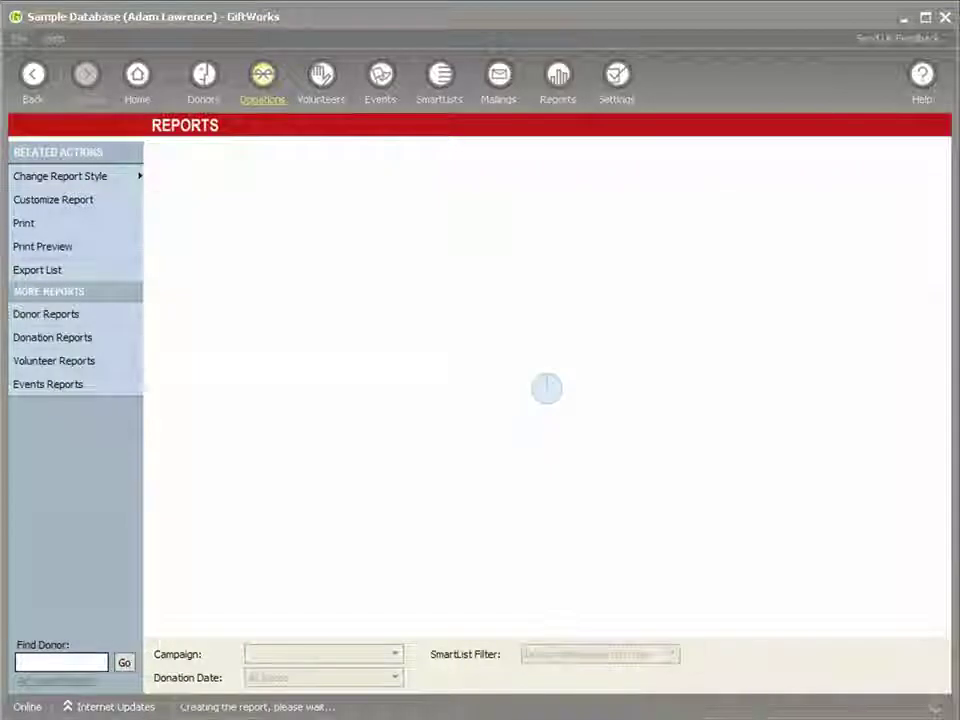
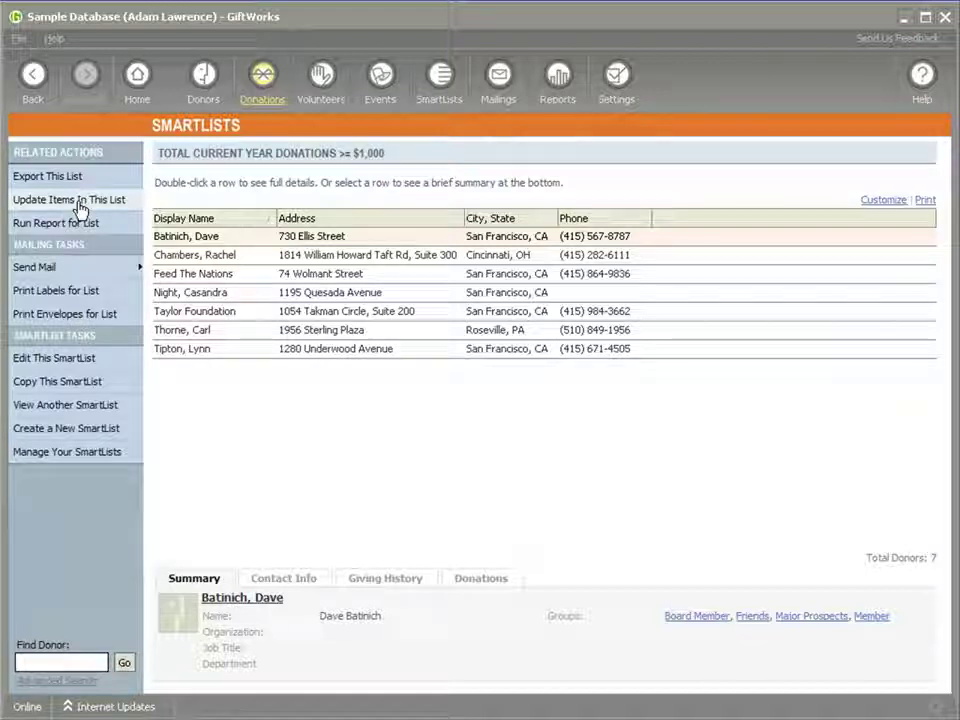
# Update all items in the Total Current Year Donations >= $1,000 SmartList by adding its donors to the Gold Member group
pyautogui.click(82, 208)
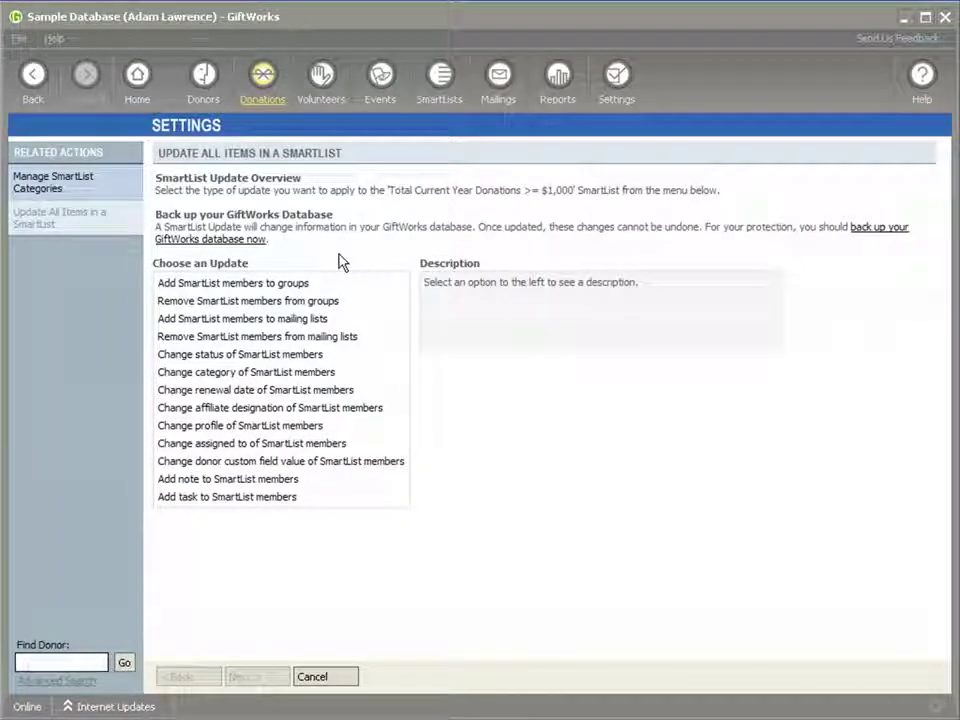
pyautogui.click(240, 286)
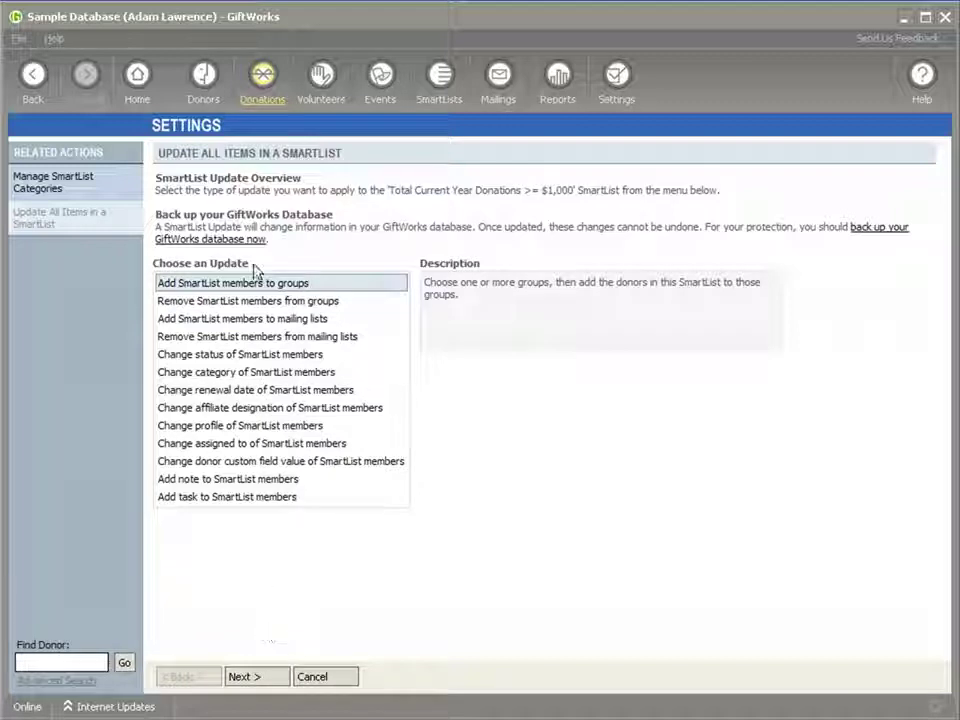
pyautogui.click(270, 678)
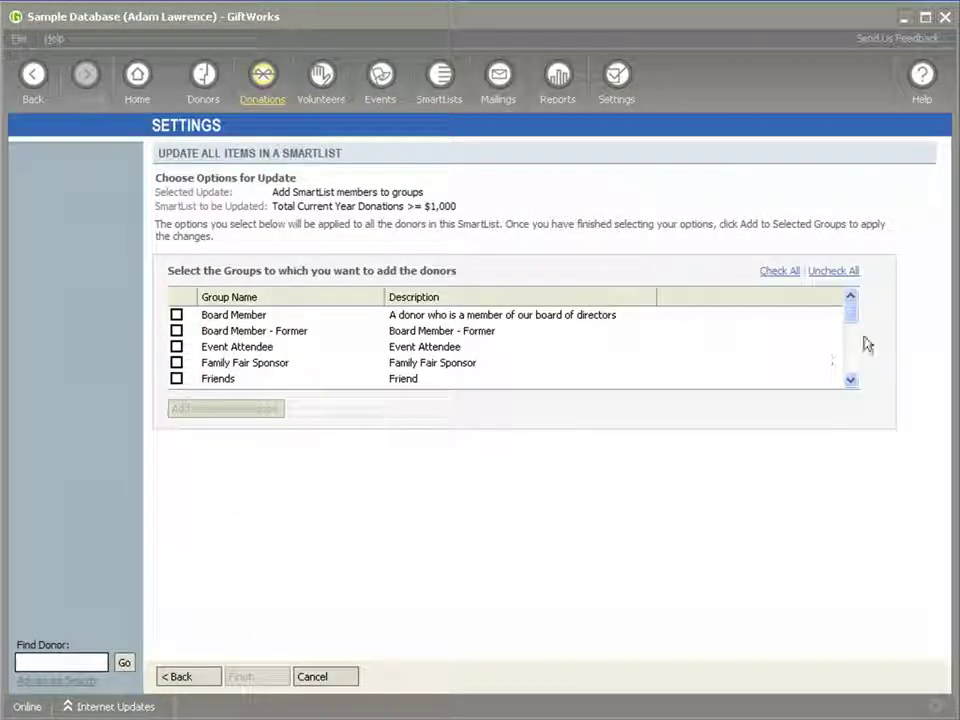
pyautogui.moveTo(856, 322); pyautogui.dragTo(855, 370)
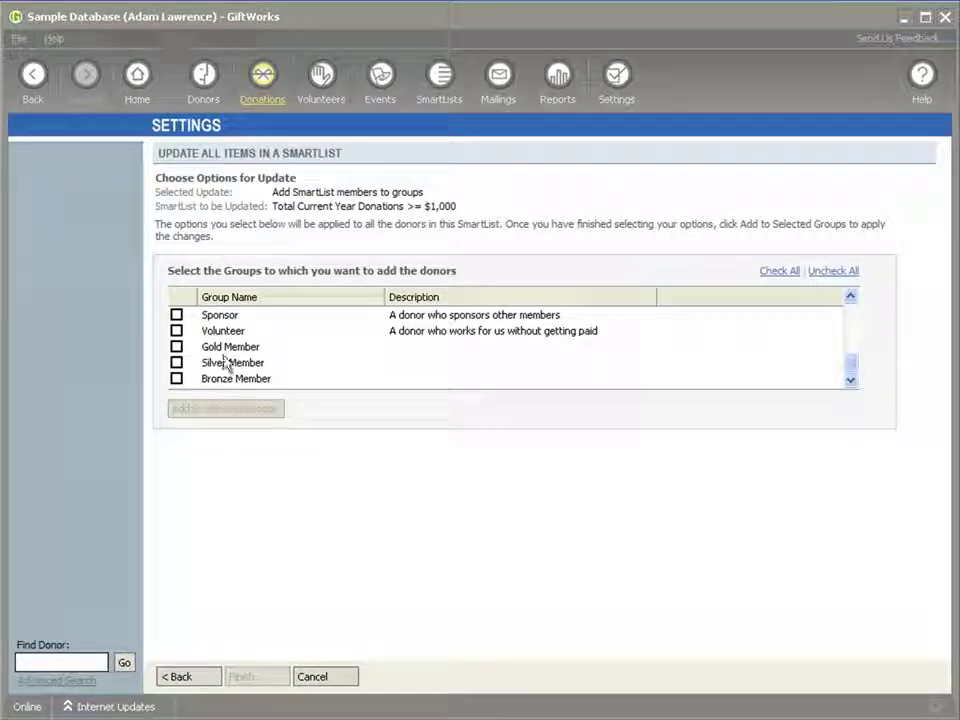
pyautogui.click(176, 346)
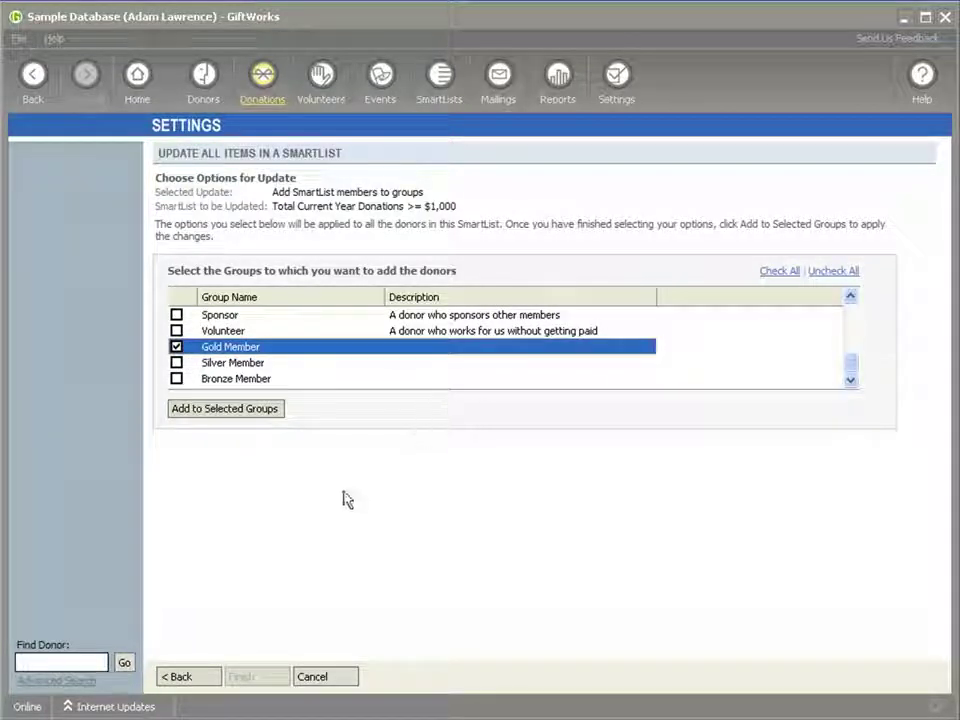
pyautogui.click(238, 418)
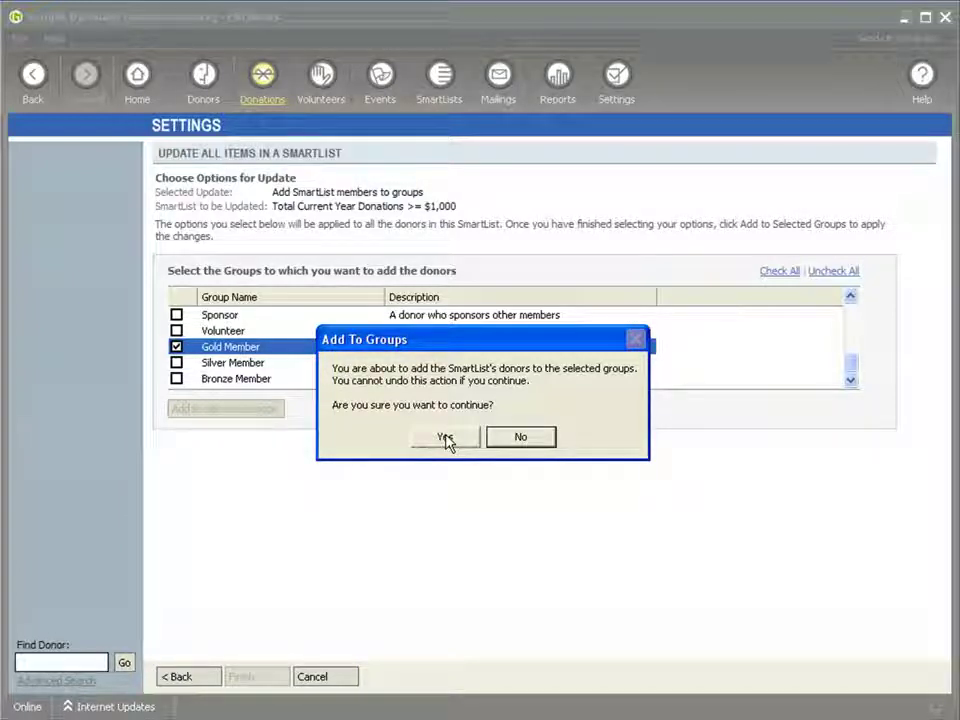
pyautogui.click(446, 440)
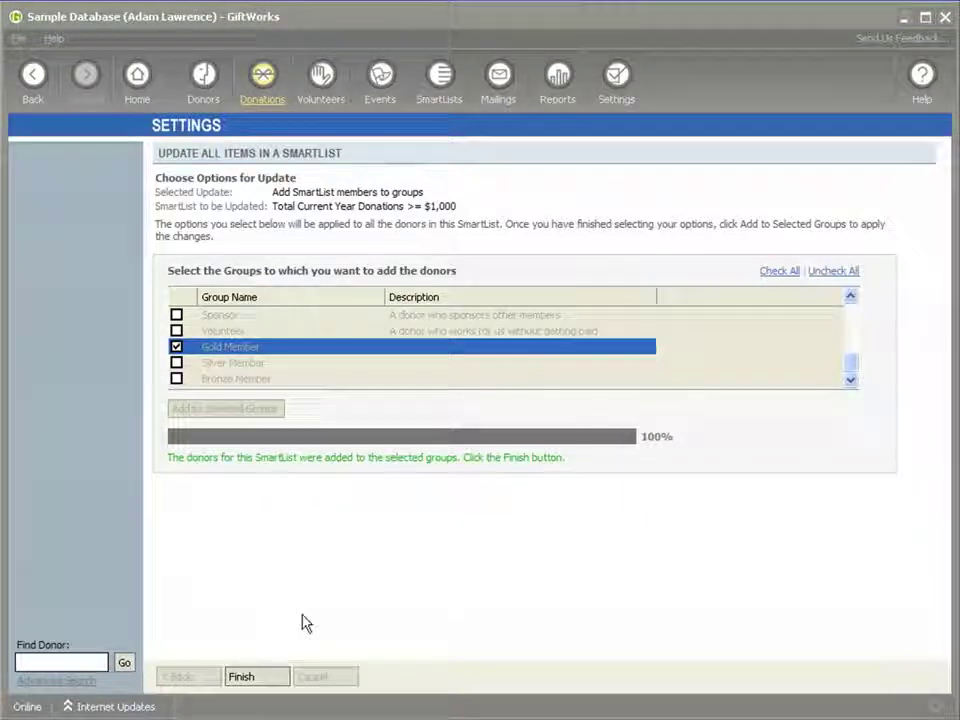
pyautogui.click(265, 684)
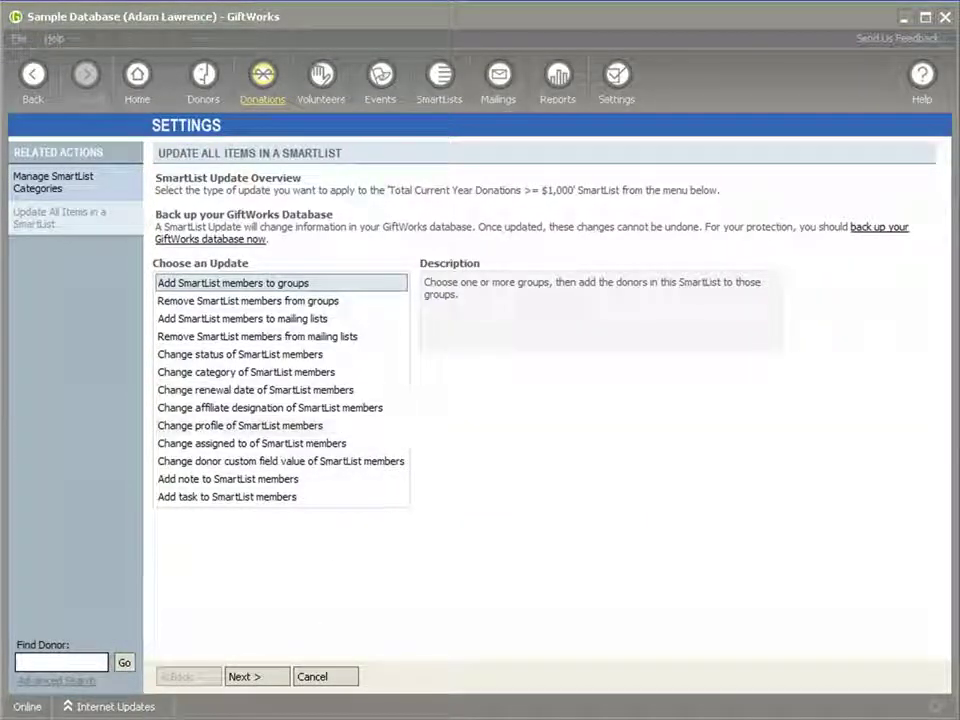
# Check the group memberships in the second donor's record from the Total Current Year Donations >= $1,000 SmartList
pyautogui.click(30, 72)
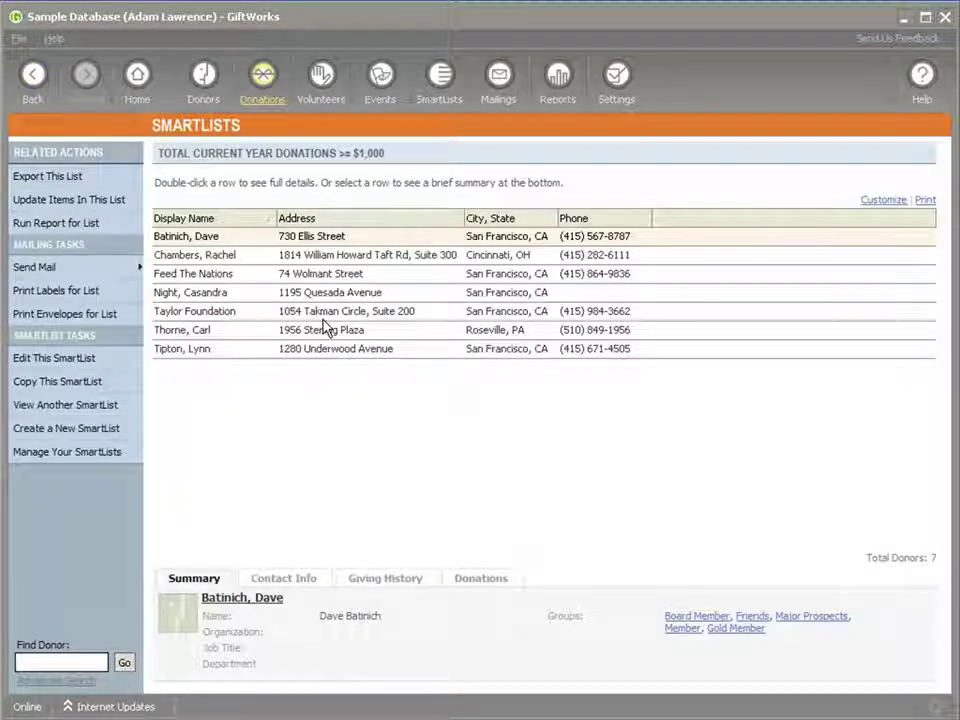
pyautogui.click(239, 262)
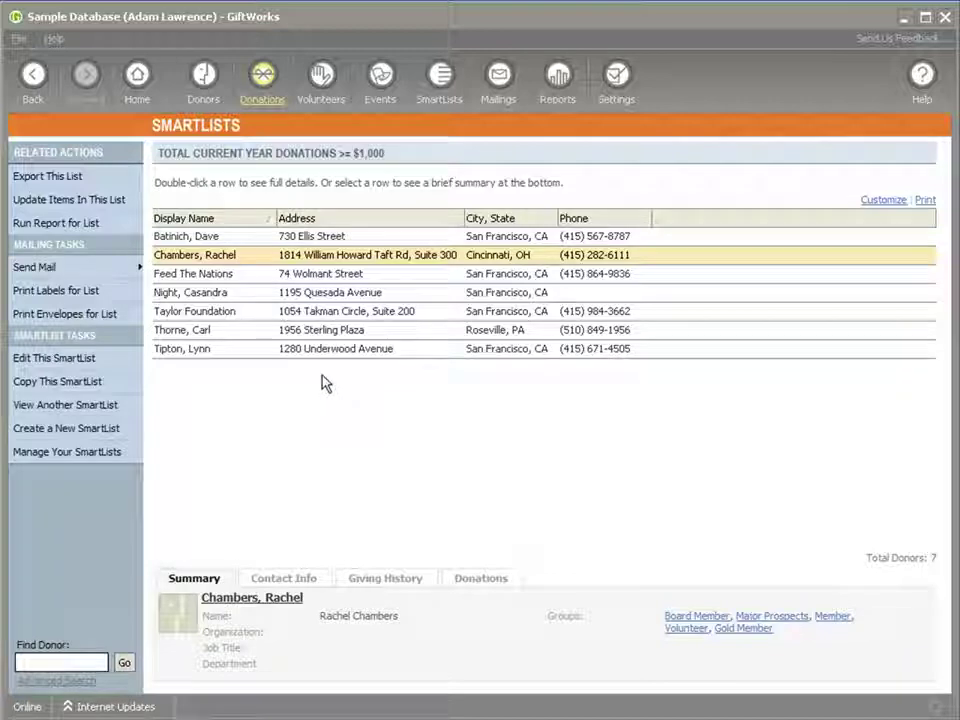
pyautogui.press('Return')
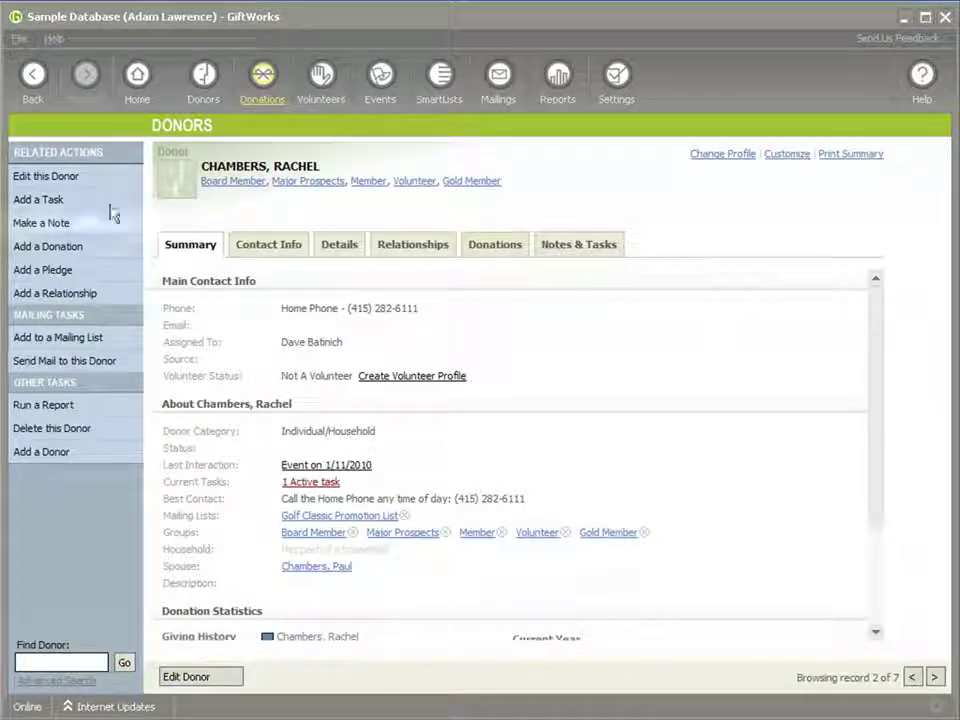
pyautogui.click(36, 98)
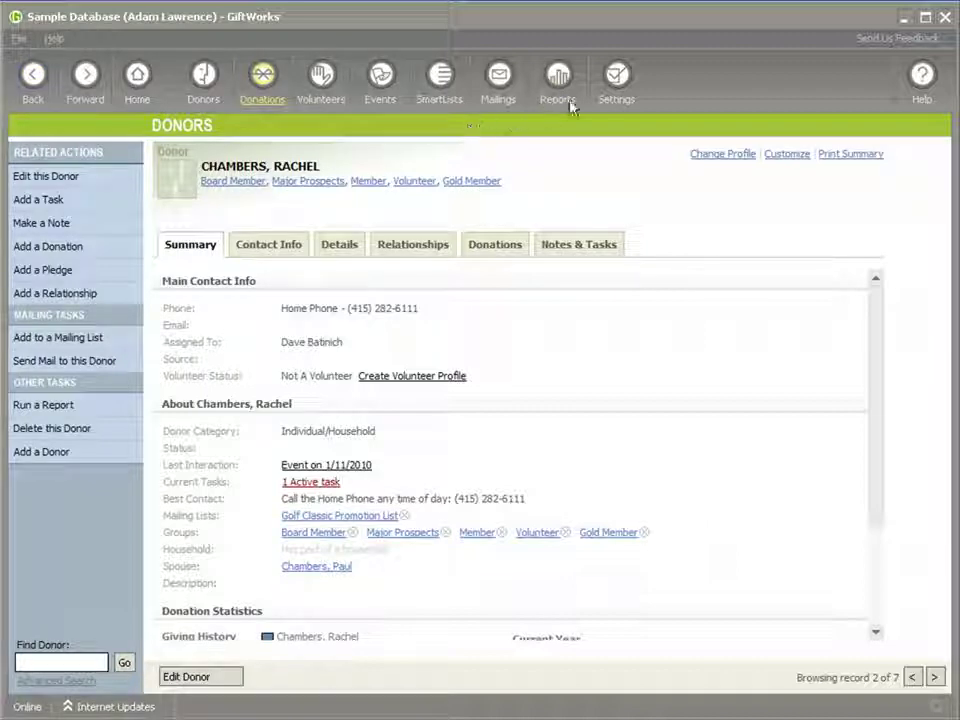
# Set up an Acknowledge donations update for all items in the Unacknowledged Donations SmartList
pyautogui.click(617, 98)
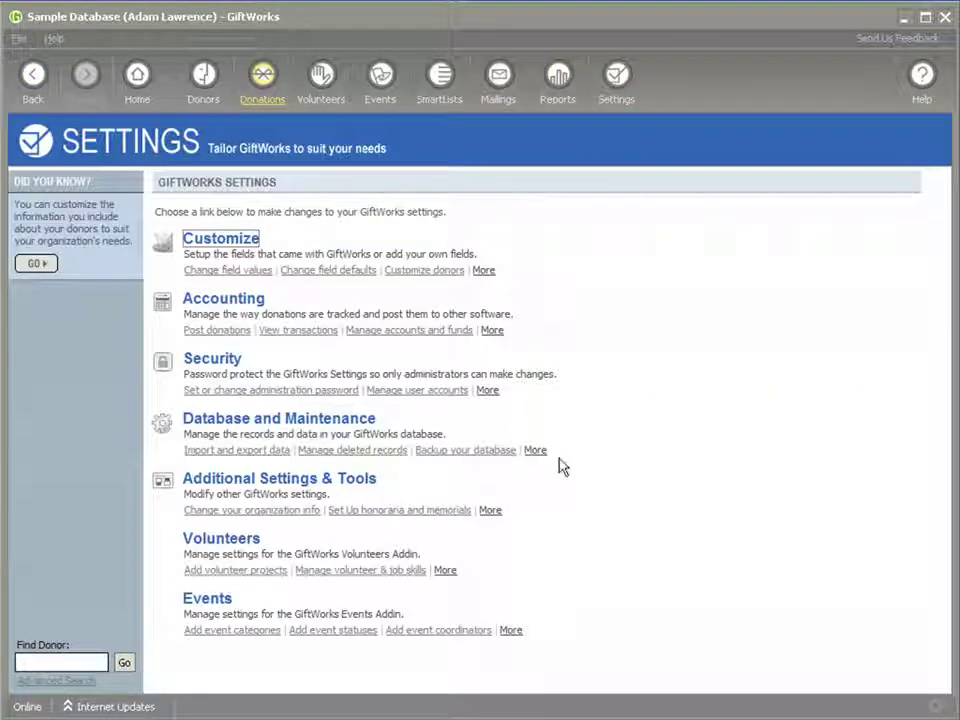
pyautogui.click(491, 511)
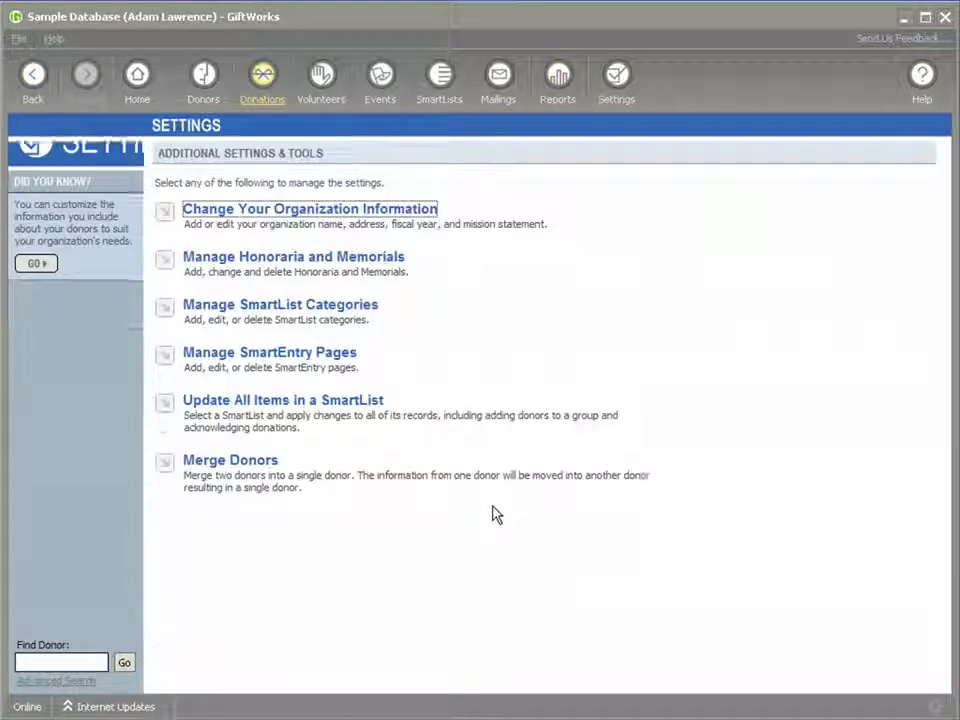
pyautogui.click(312, 401)
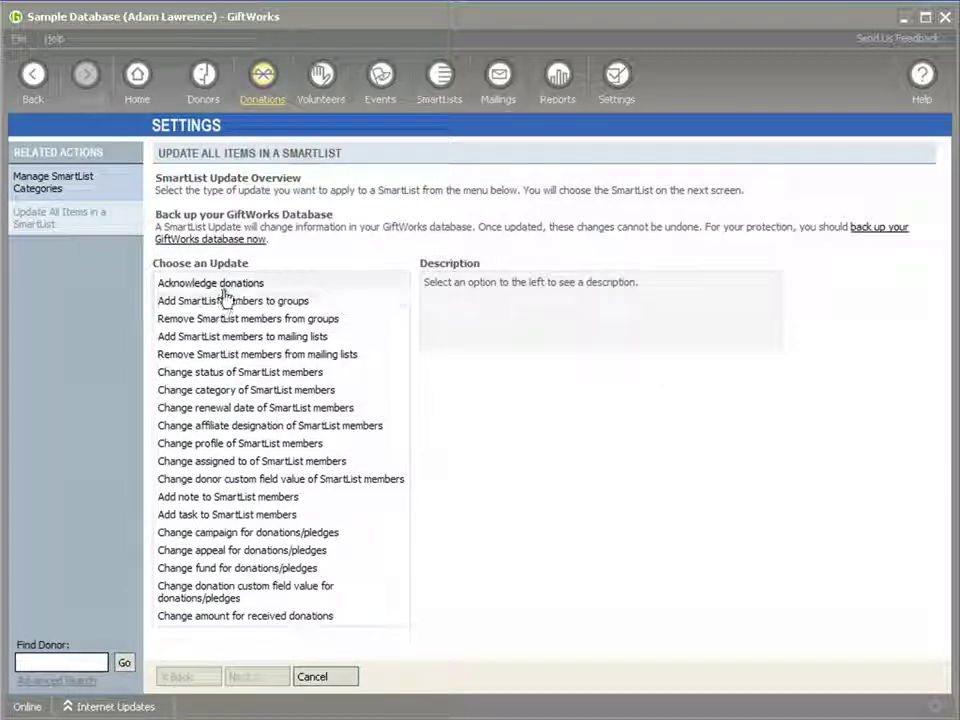
pyautogui.click(228, 285)
pyautogui.click(256, 680)
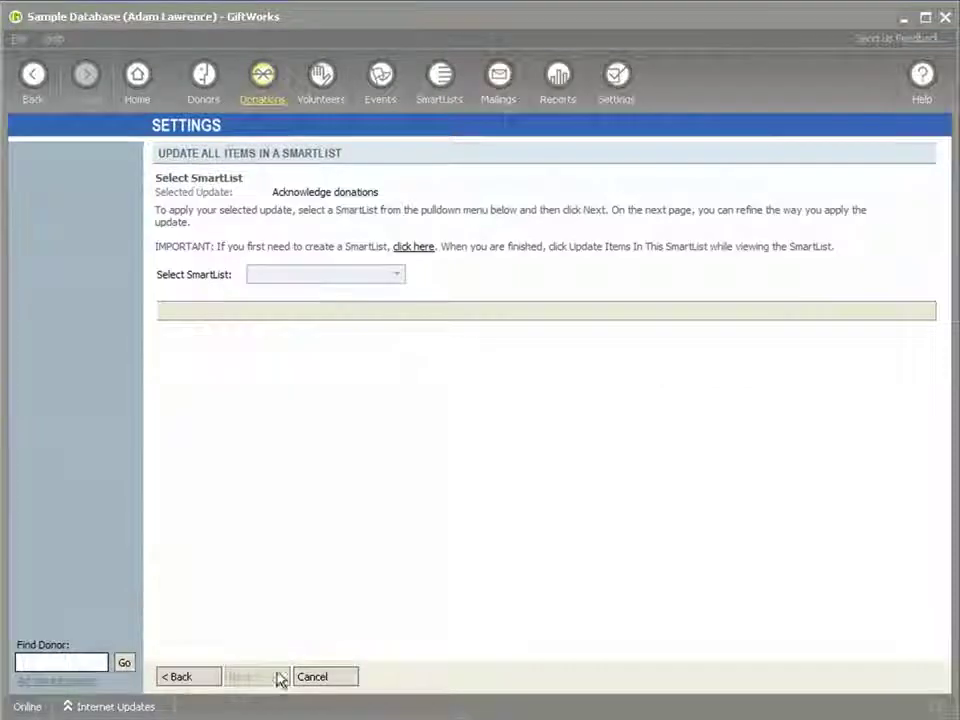
pyautogui.click(398, 276)
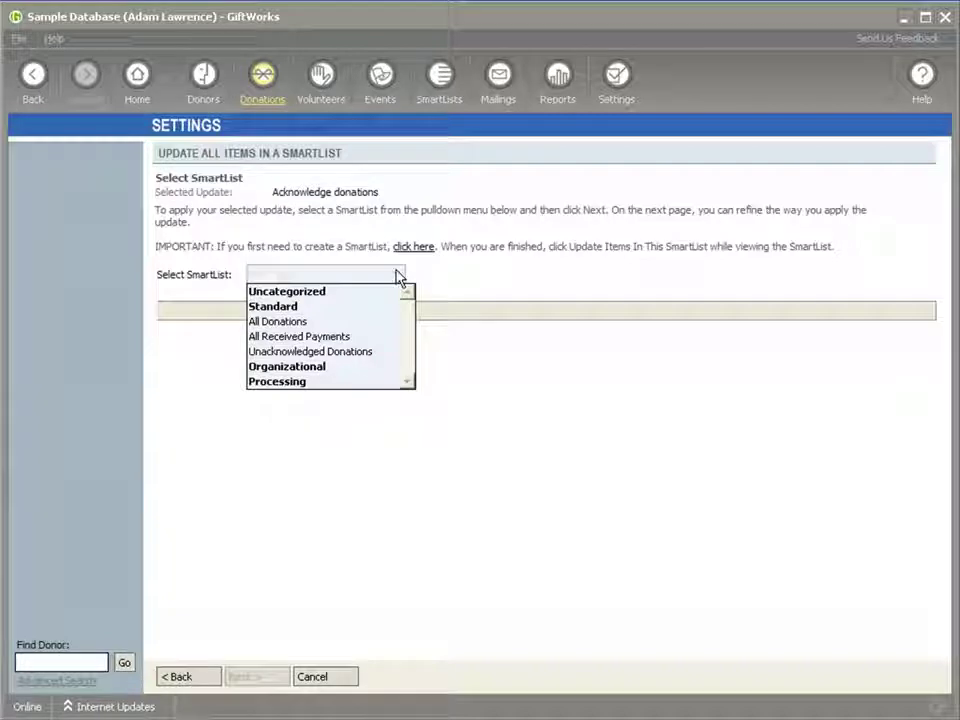
pyautogui.click(360, 351)
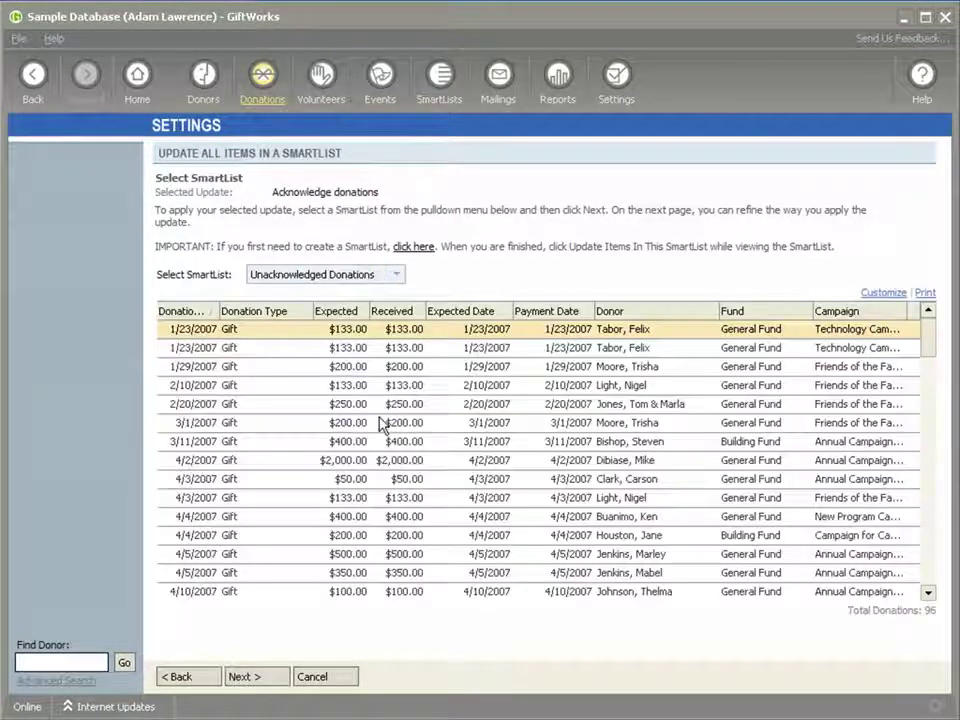
pyautogui.click(250, 680)
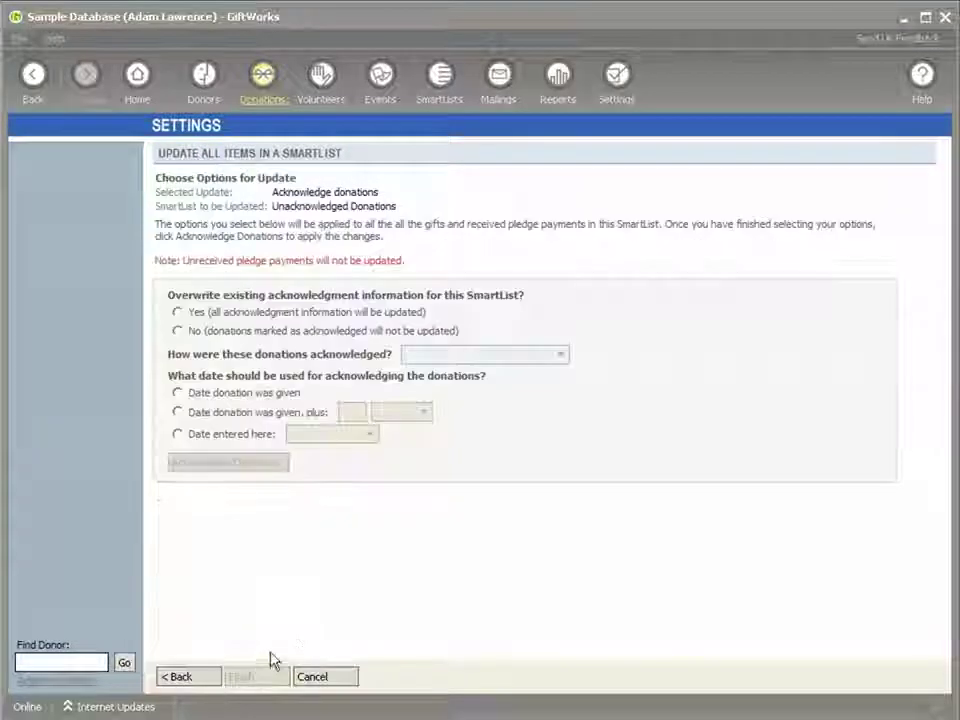
# Acknowledge the donations as Historical using the date each donation was given, without overwriting existing acknowledgment information
pyautogui.click(179, 331)
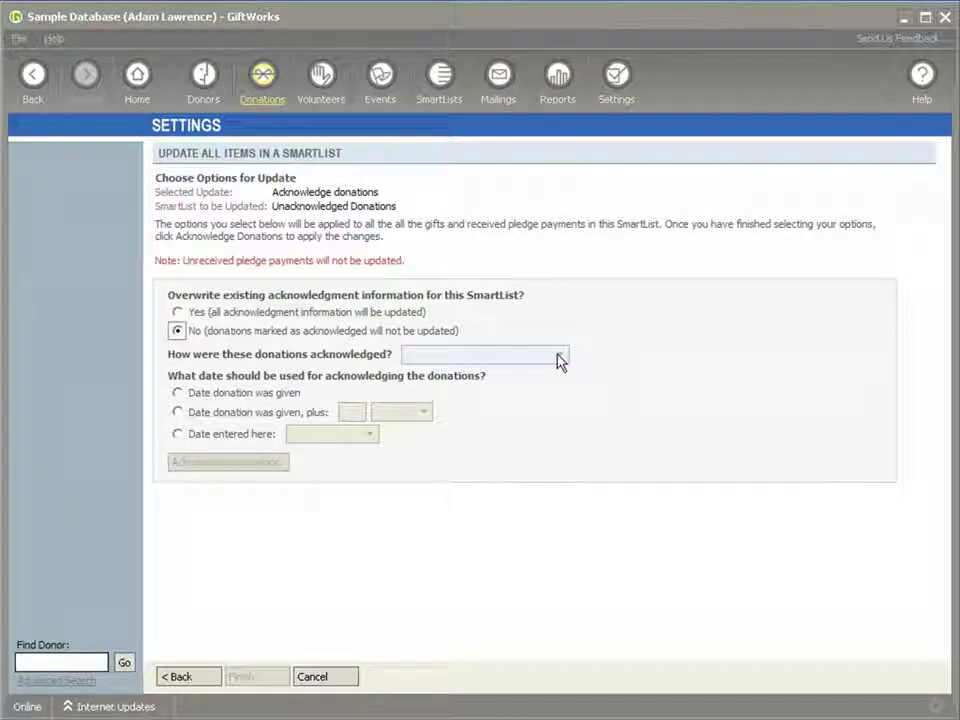
pyautogui.click(561, 355)
pyautogui.click(528, 350)
pyautogui.write('Historical')
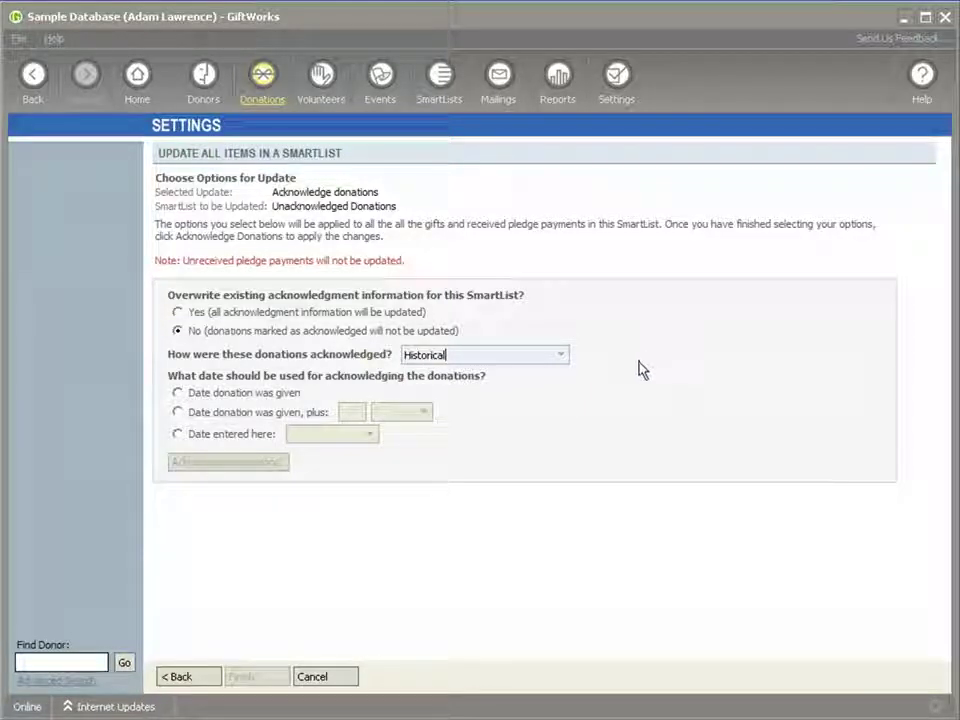
pyautogui.click(178, 394)
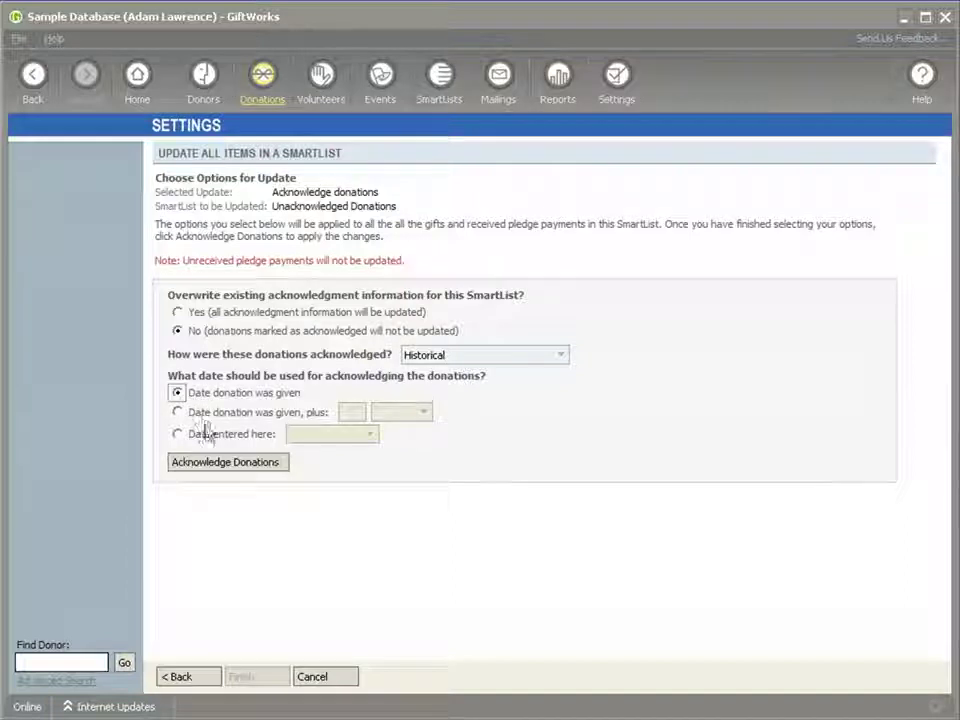
pyautogui.click(212, 465)
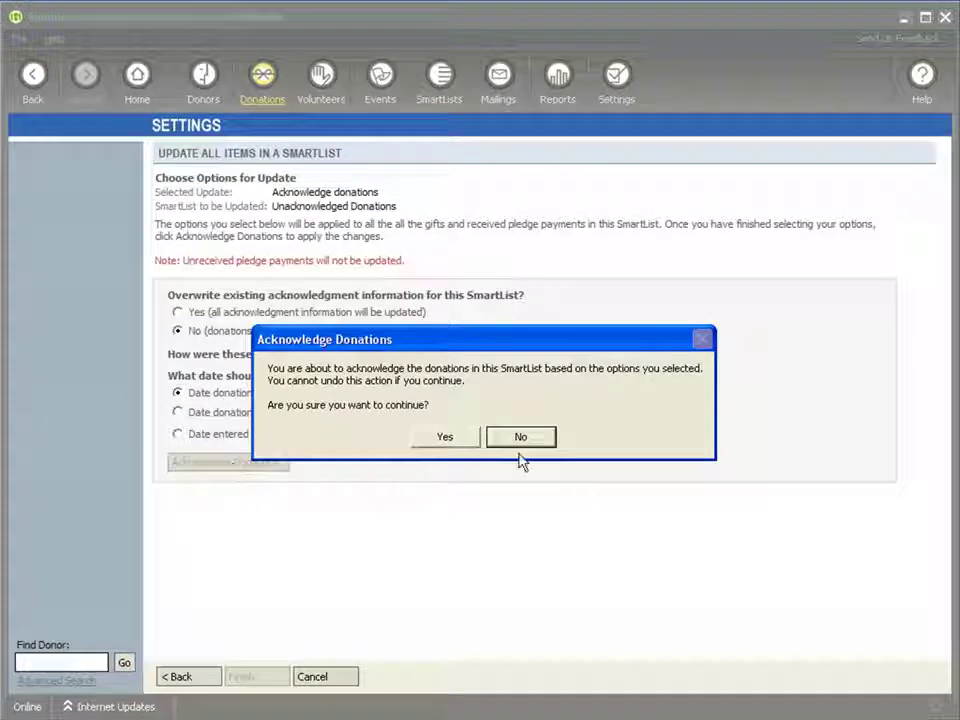
pyautogui.click(450, 442)
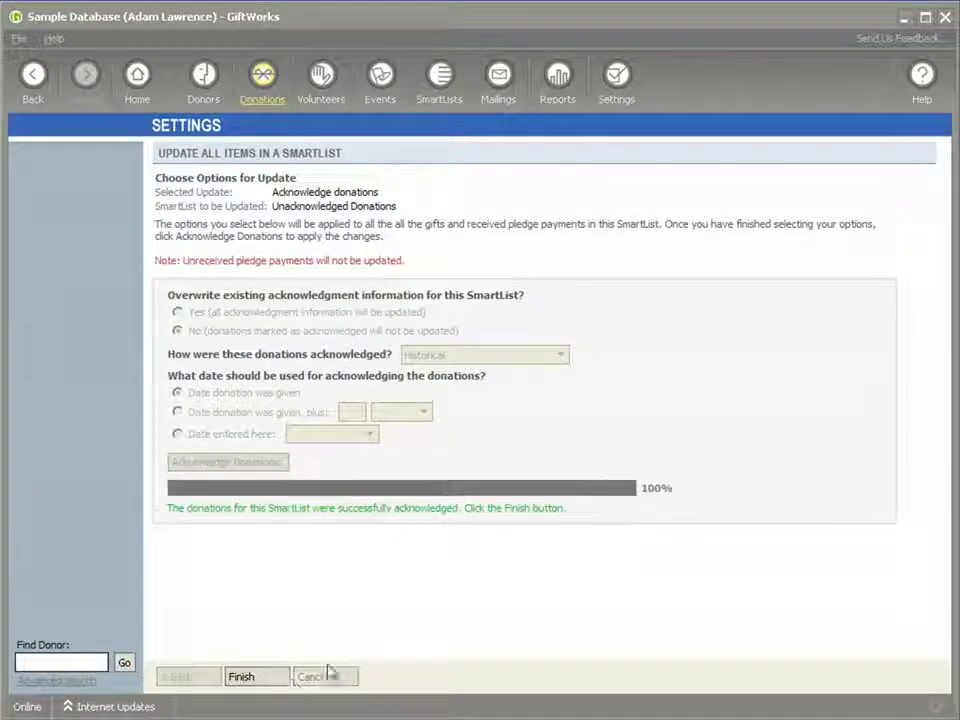
pyautogui.click(268, 679)
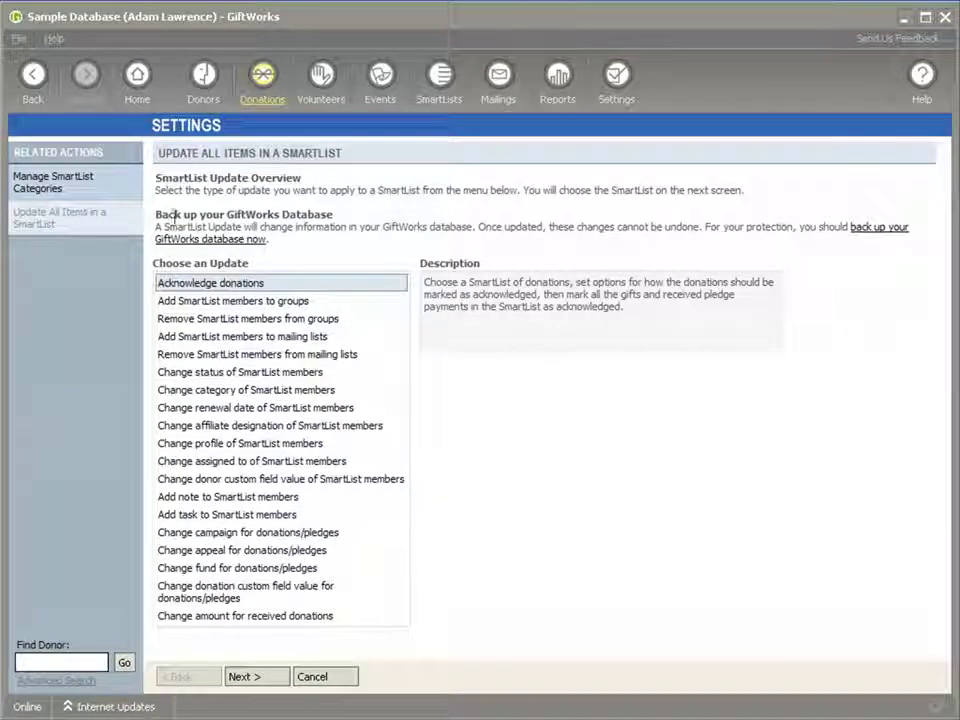
# View the Unacknowledged Donations SmartList to check for remaining unacknowledged records
pyautogui.click(33, 75)
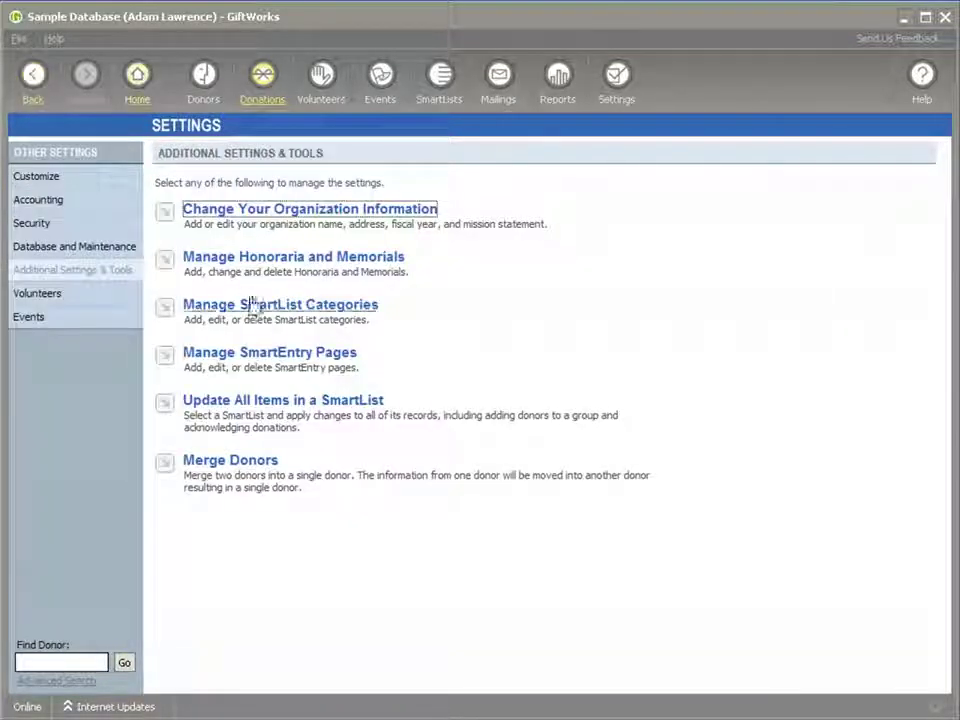
pyautogui.click(443, 99)
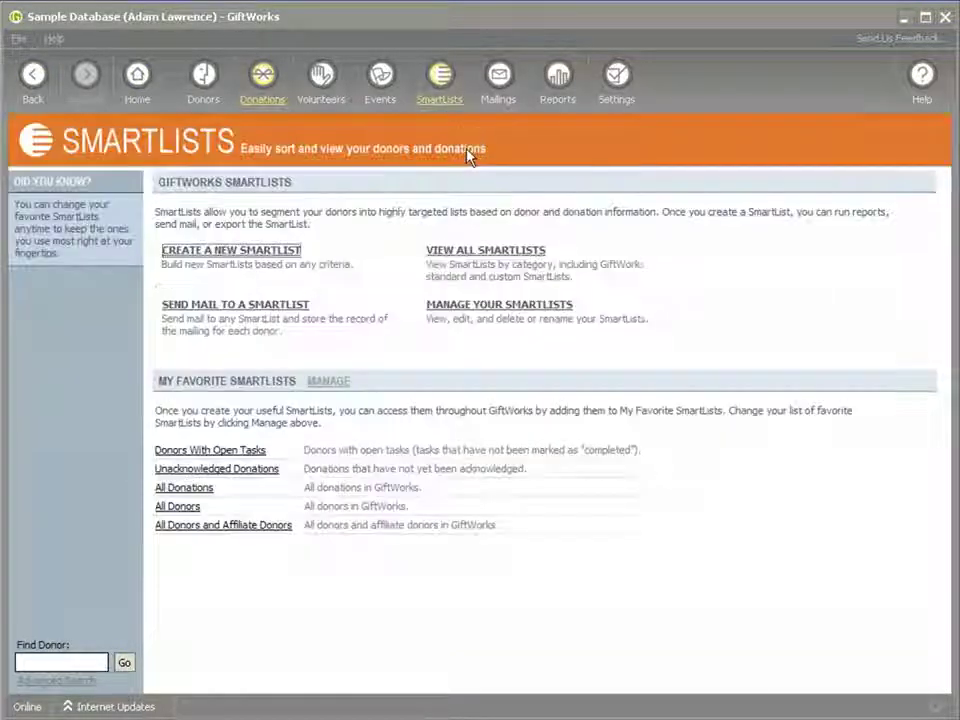
pyautogui.click(457, 252)
pyautogui.click(210, 551)
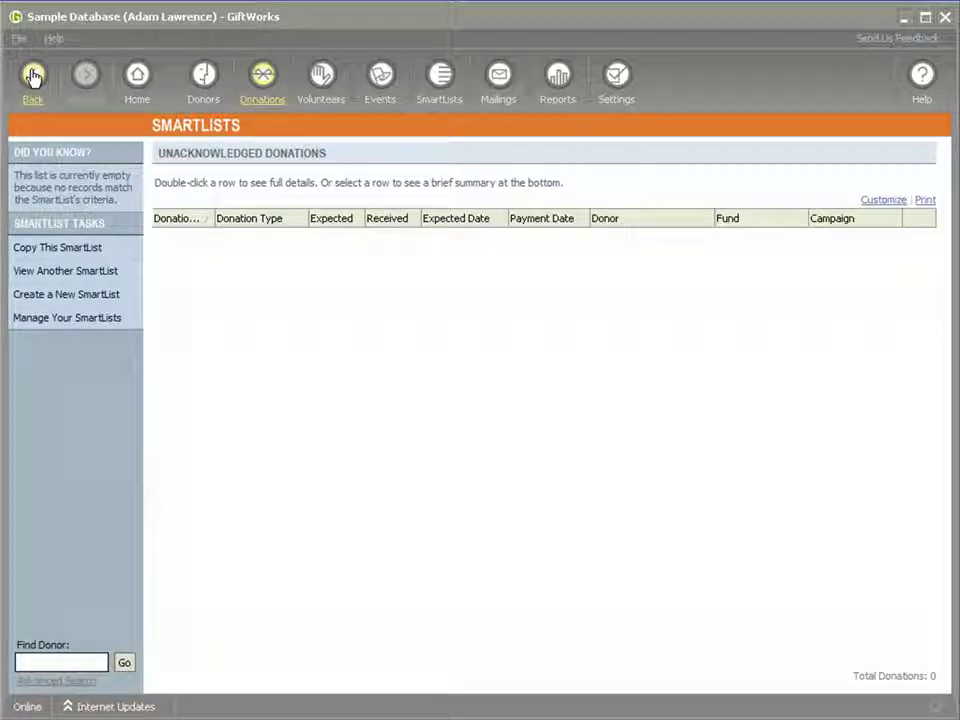
pyautogui.click(33, 77)
# Choose the Donors to Delete SmartList for deleting SmartList contents in the deleted records settings
pyautogui.click(612, 90)
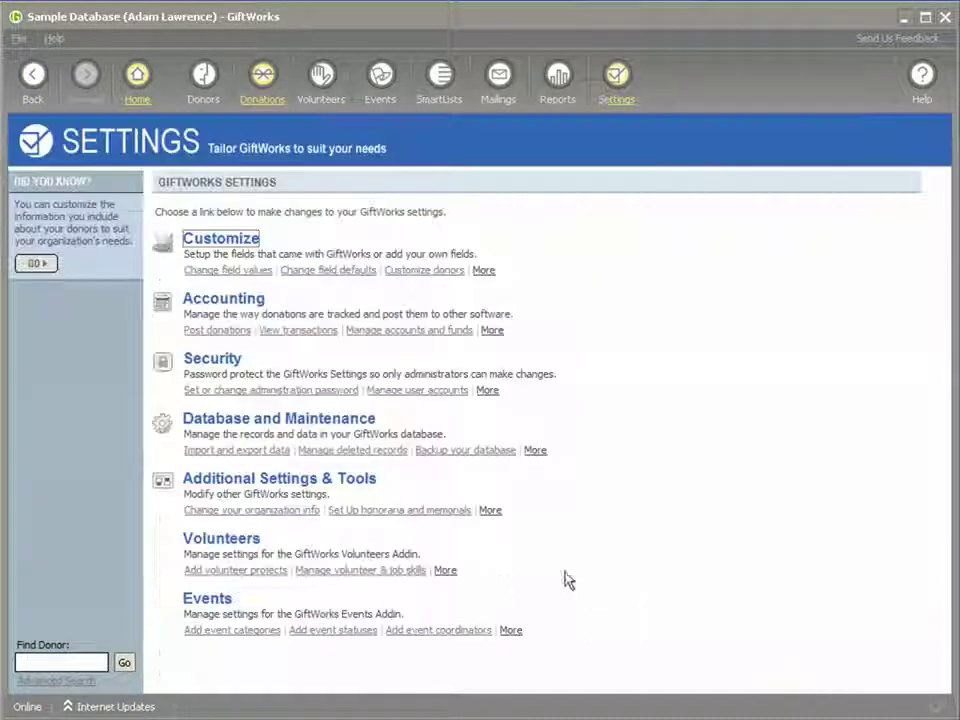
pyautogui.click(342, 451)
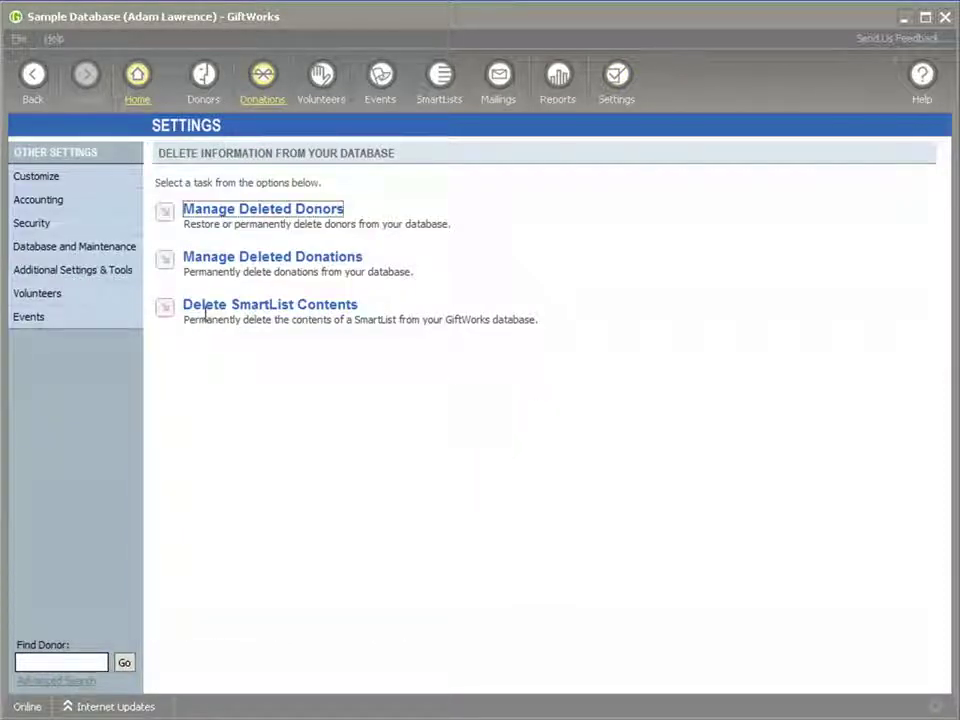
pyautogui.click(214, 306)
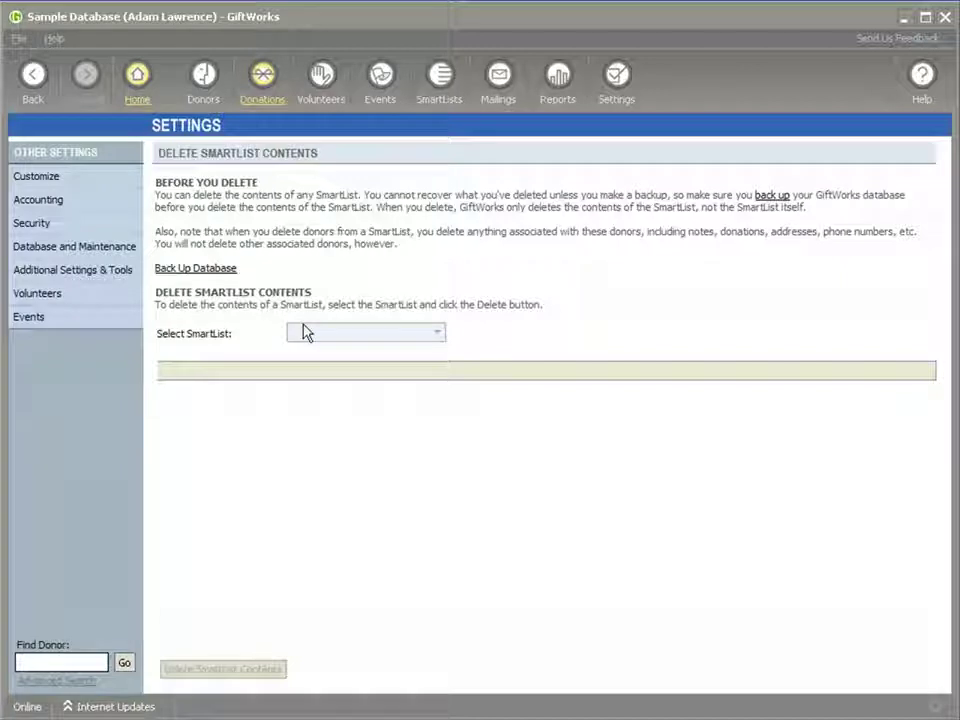
pyautogui.click(438, 334)
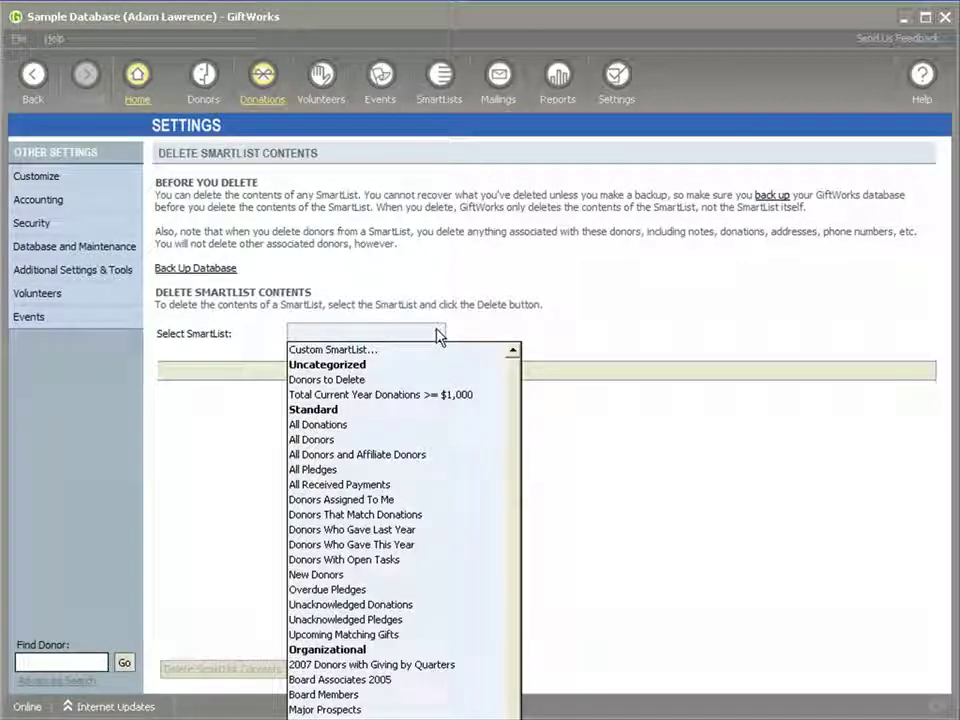
pyautogui.click(376, 380)
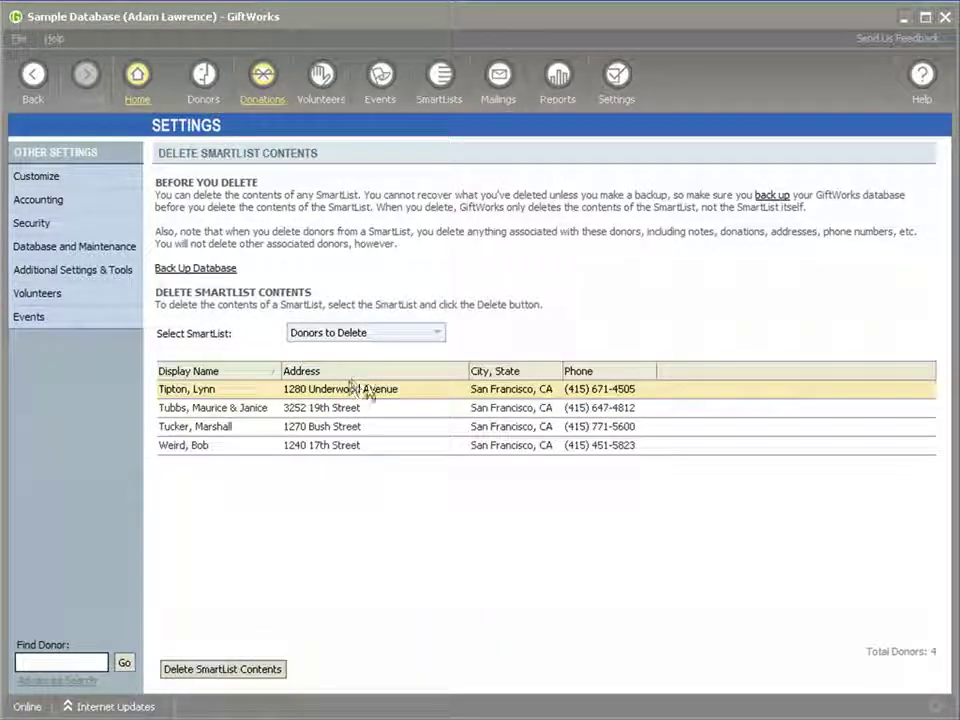
# Back up the database to the proposed file, overwriting the existing backup
pyautogui.click(208, 269)
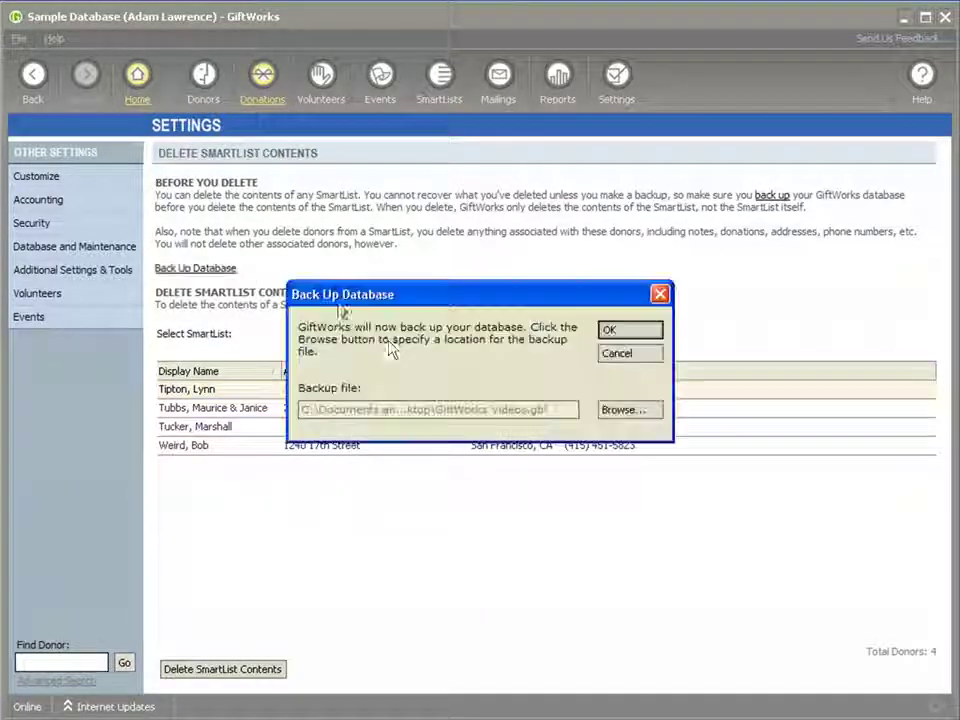
pyautogui.click(636, 333)
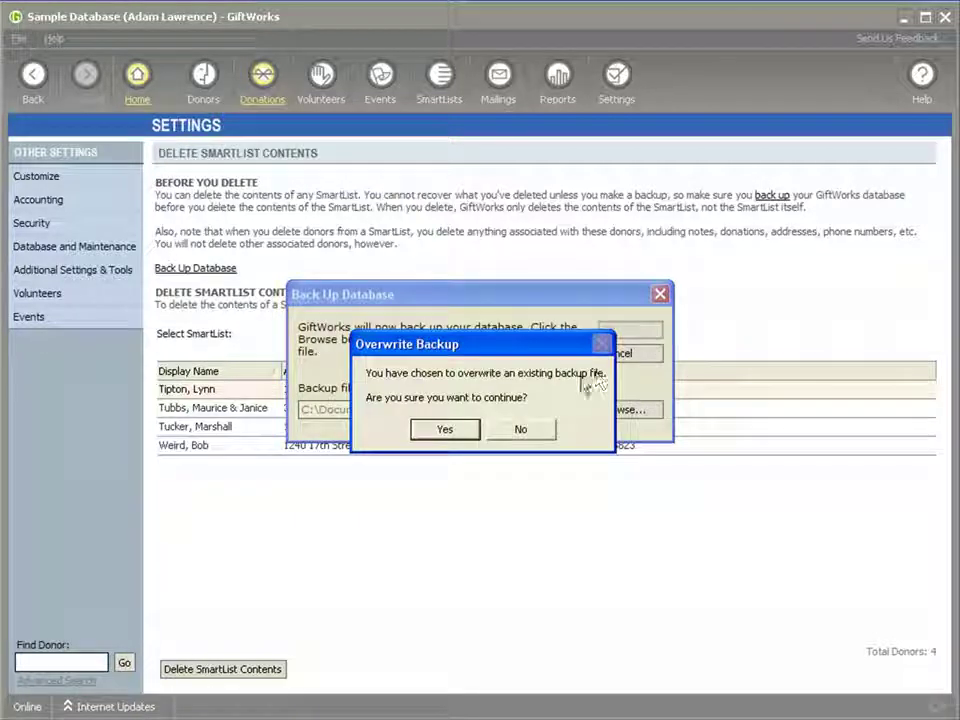
pyautogui.click(438, 428)
pyautogui.click(508, 426)
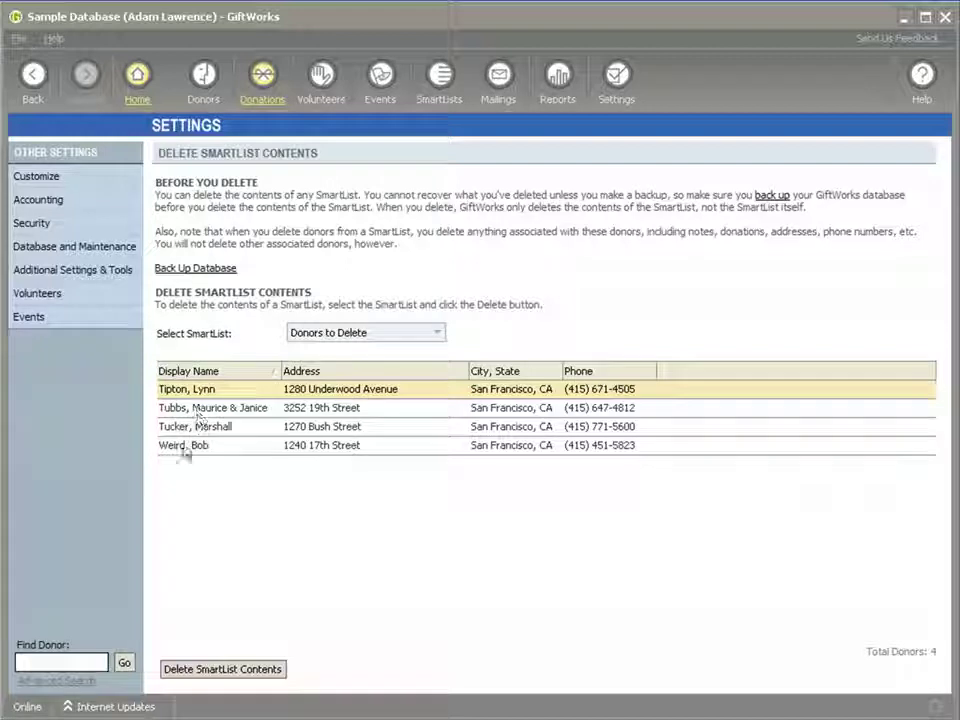
# Permanently delete the contents of the Donors to Delete SmartList
pyautogui.click(222, 669)
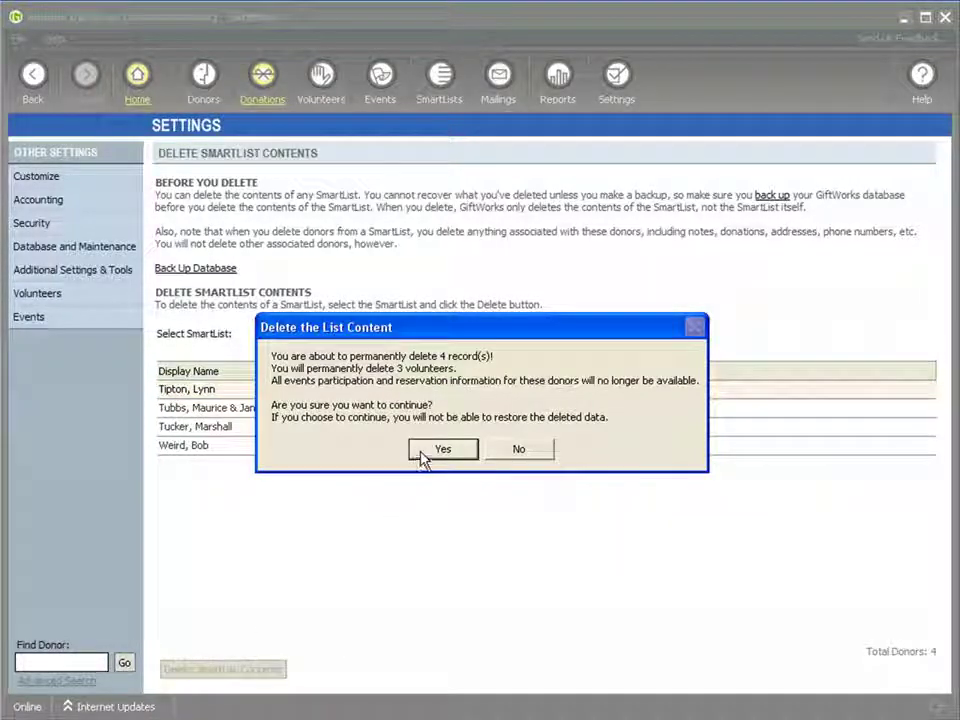
pyautogui.click(422, 450)
pyautogui.click(434, 451)
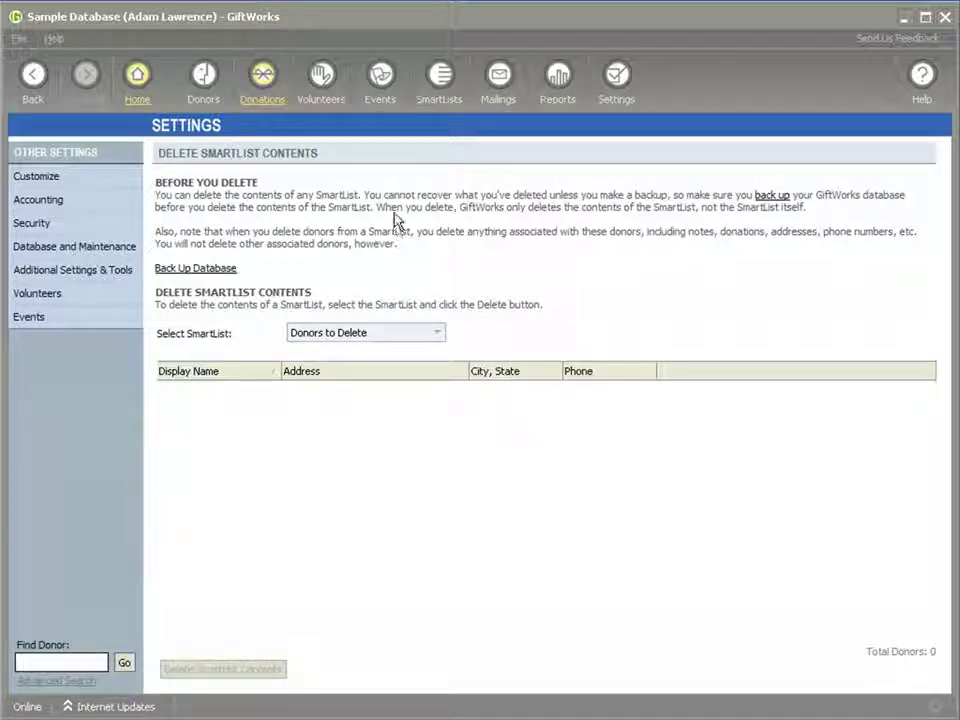
# Open the All Pledges SmartList from the list of all SmartLists
pyautogui.click(435, 108)
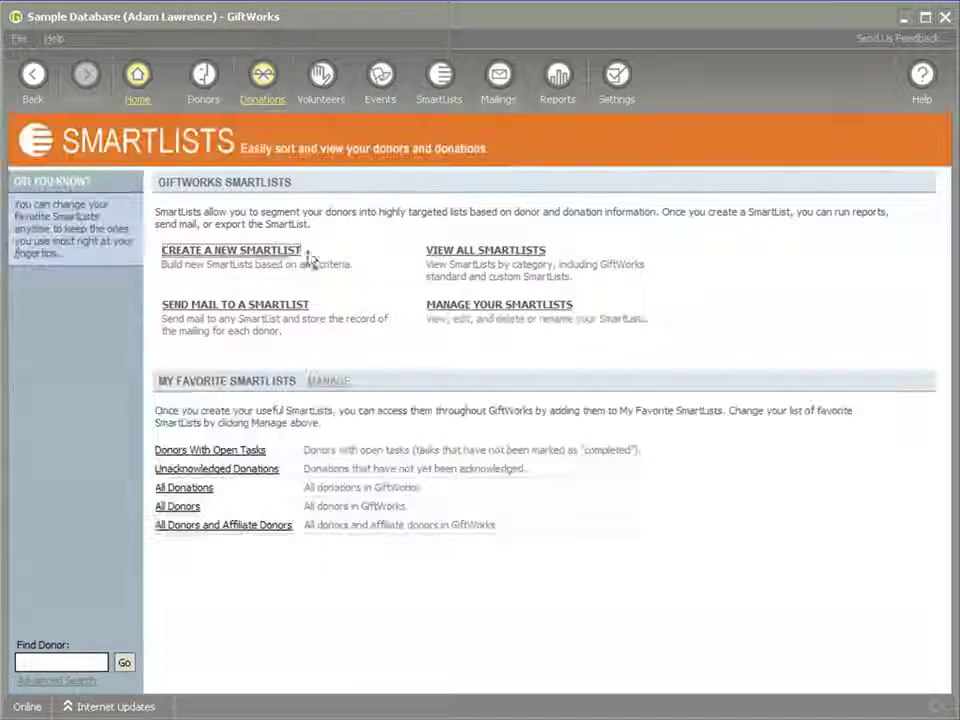
pyautogui.click(437, 254)
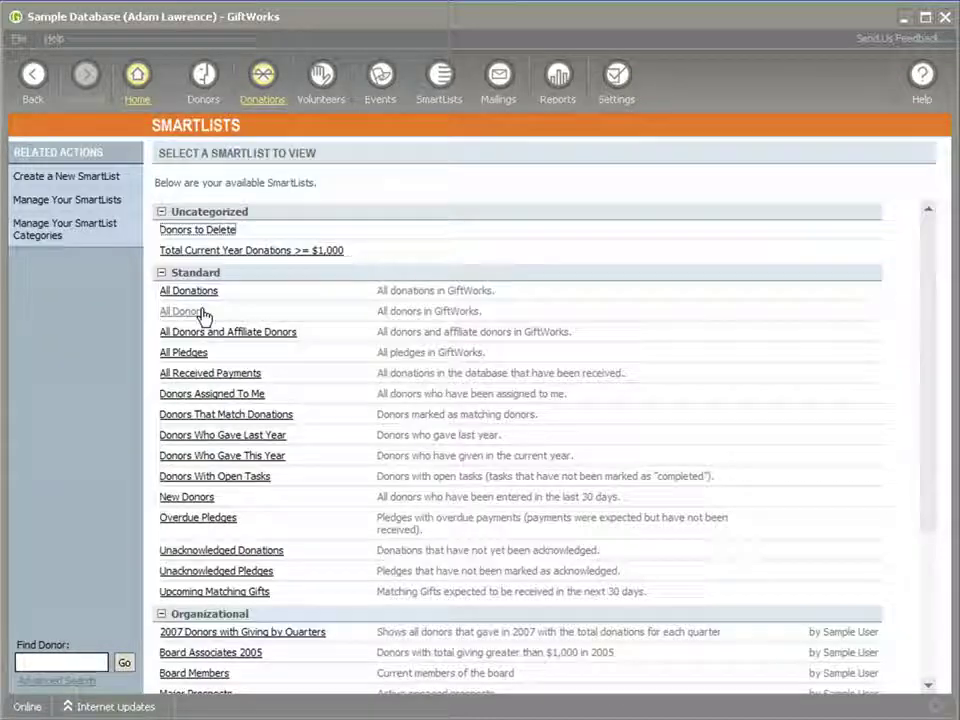
pyautogui.click(178, 353)
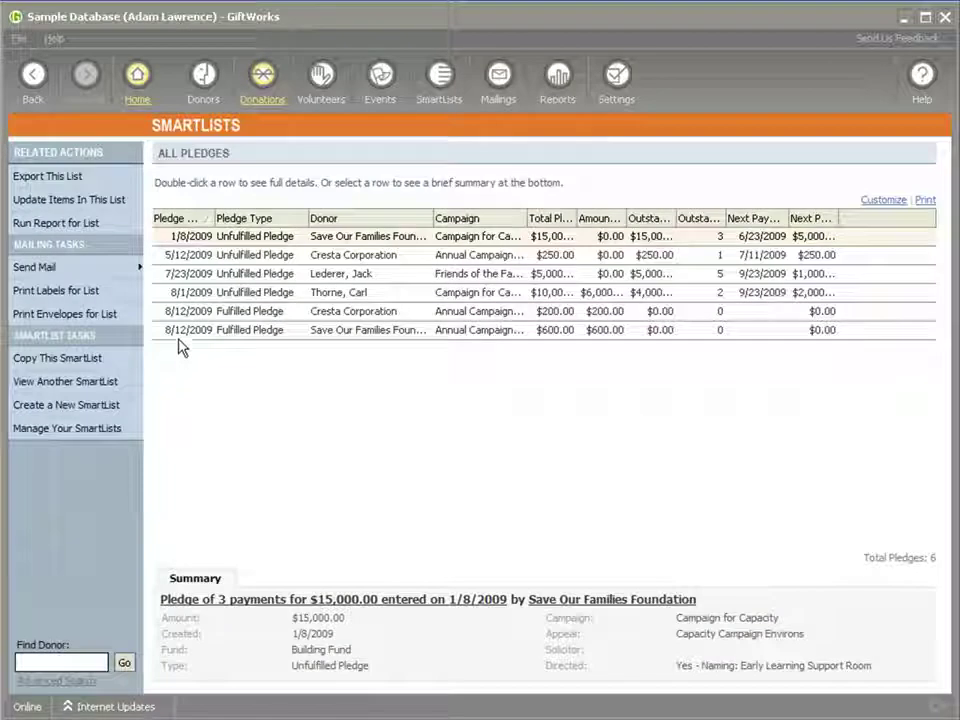
# Export the All Pledges SmartList to the Desktop in Microsoft Excel format as data.xls, overwriting the existing file, and view the exported spreadsheet
pyautogui.click(66, 178)
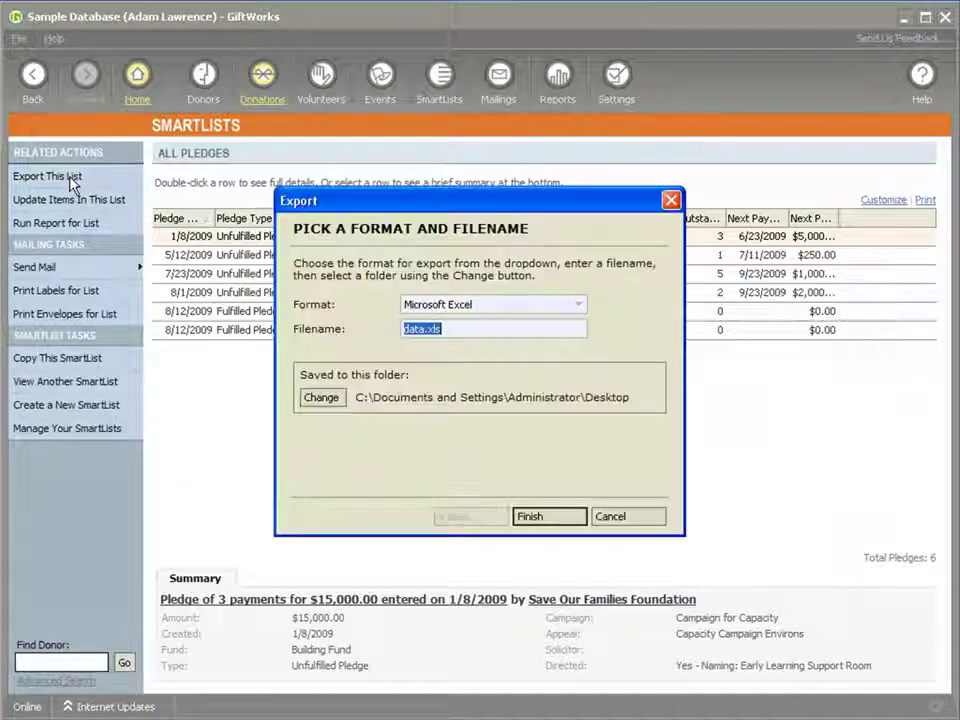
pyautogui.click(568, 305)
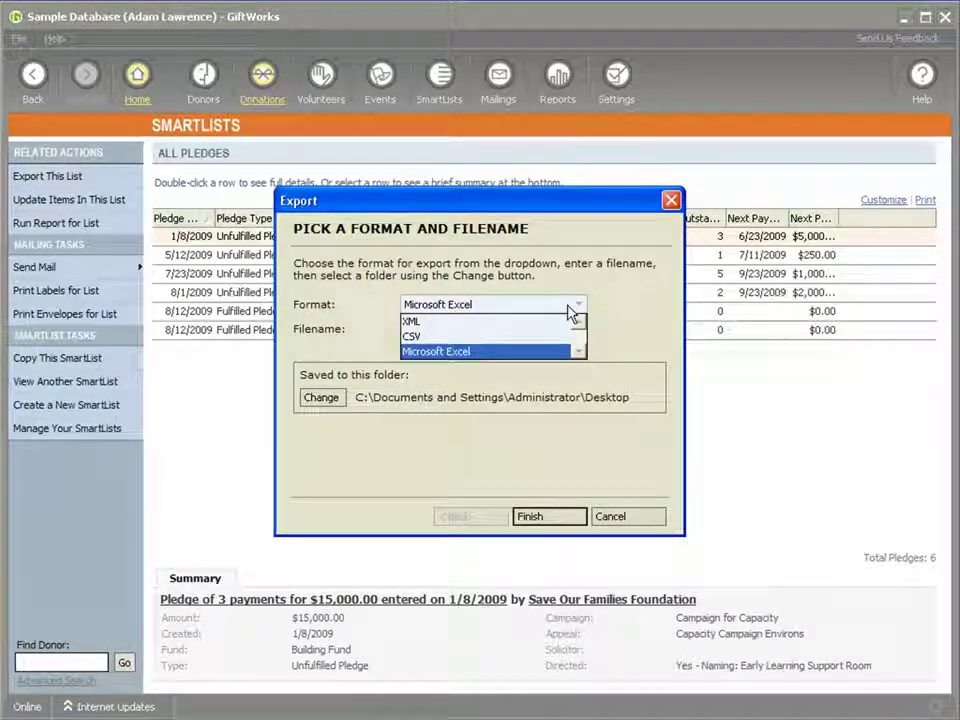
pyautogui.click(555, 307)
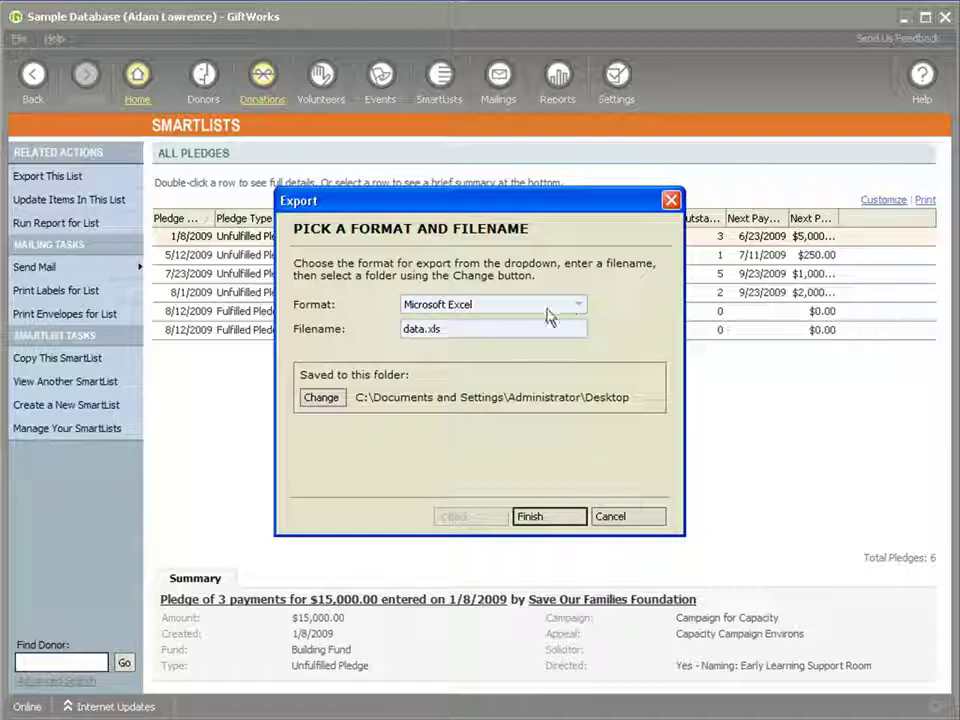
pyautogui.click(551, 517)
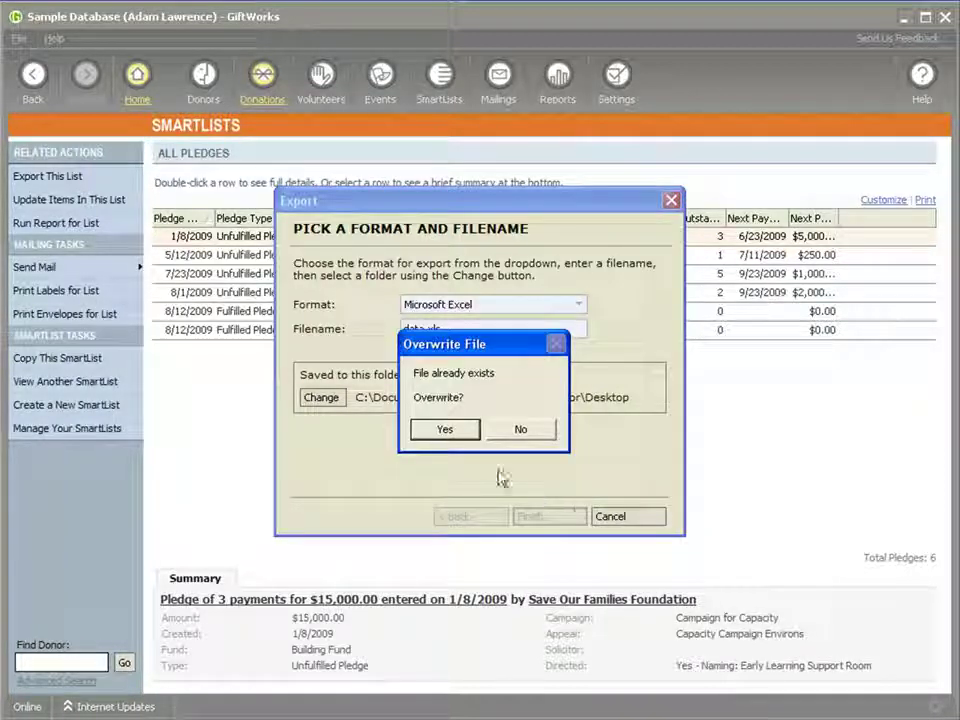
pyautogui.click(448, 431)
pyautogui.click(456, 429)
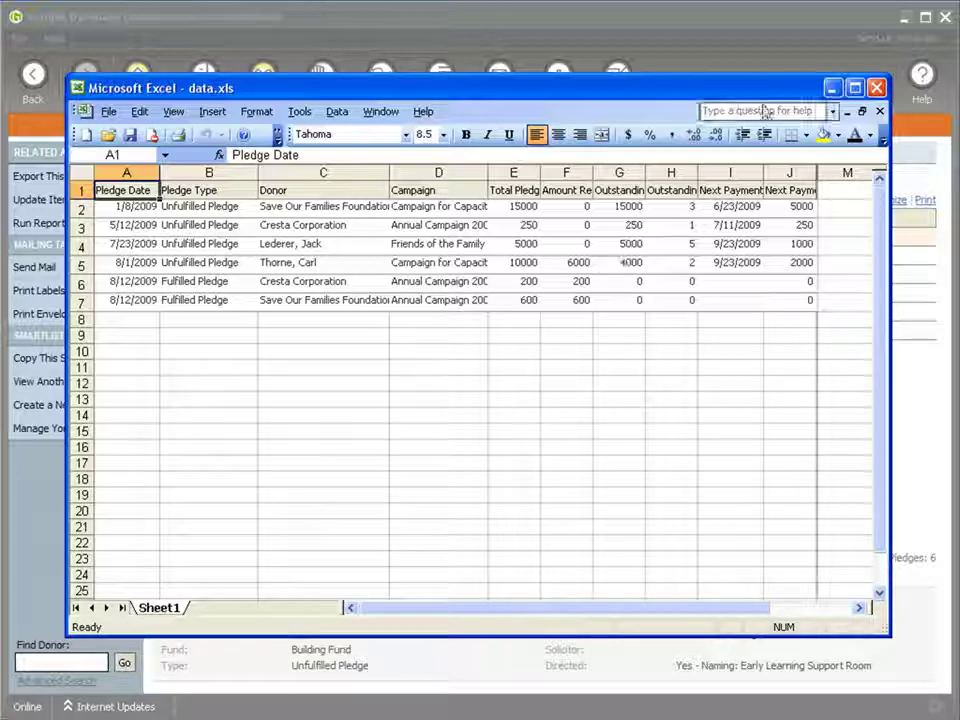
pyautogui.click(876, 87)
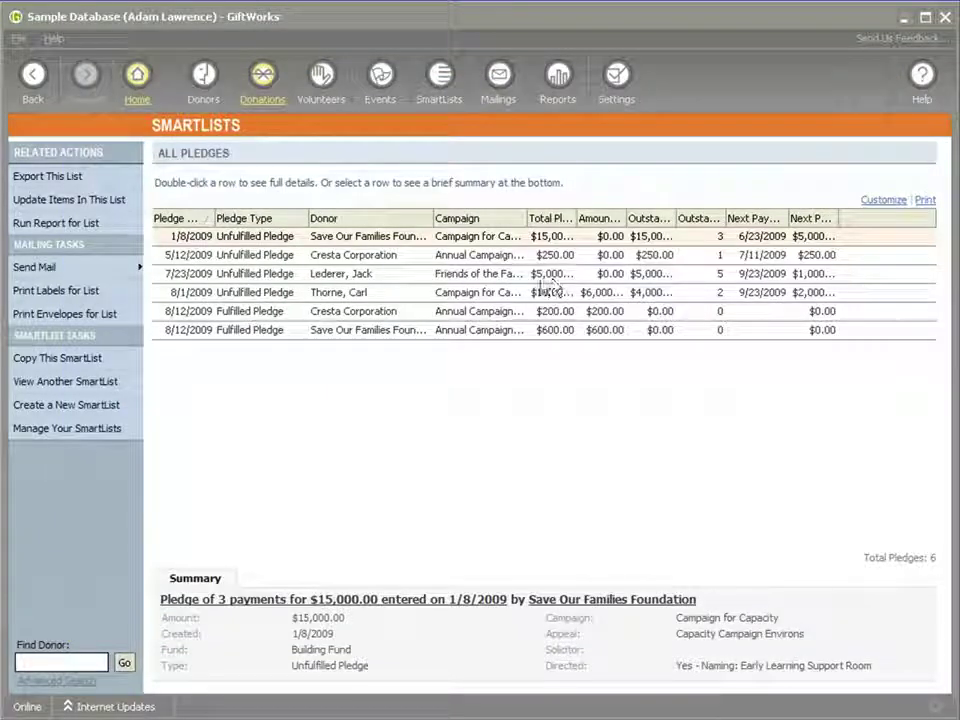